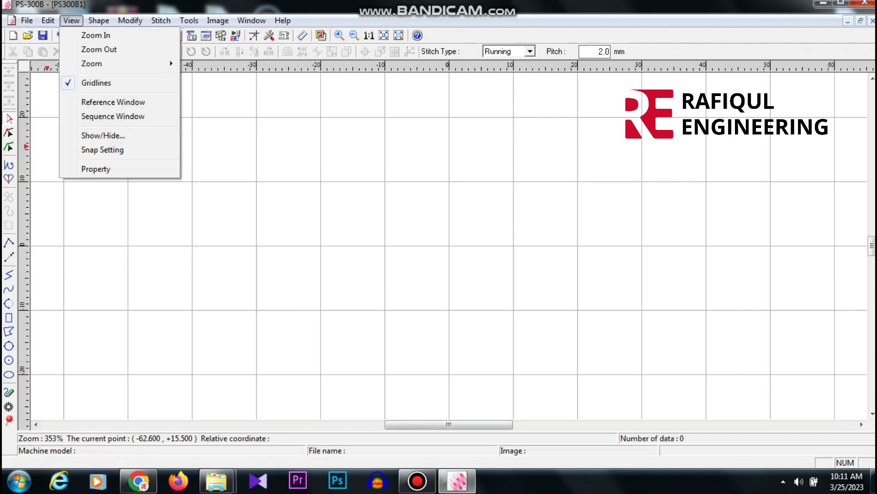
{"action": "mouse_move", "coordinate": [71, 20]}
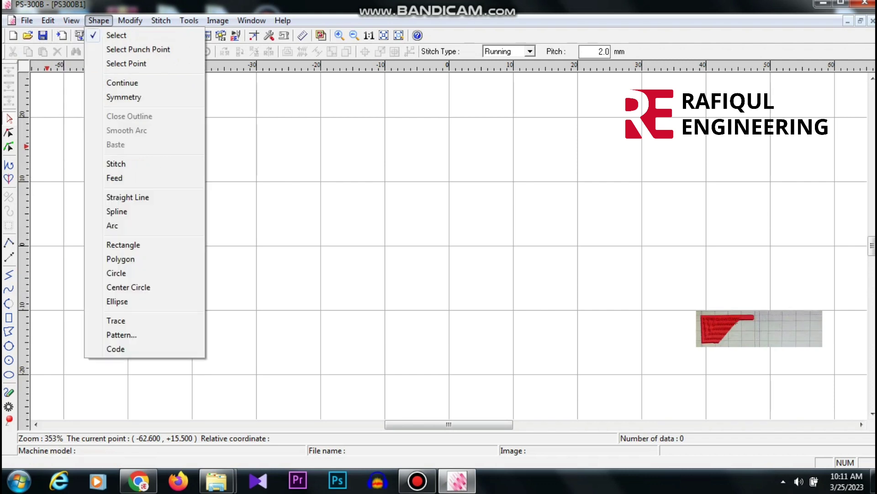
{"action": "mouse_move", "coordinate": [160, 21]}
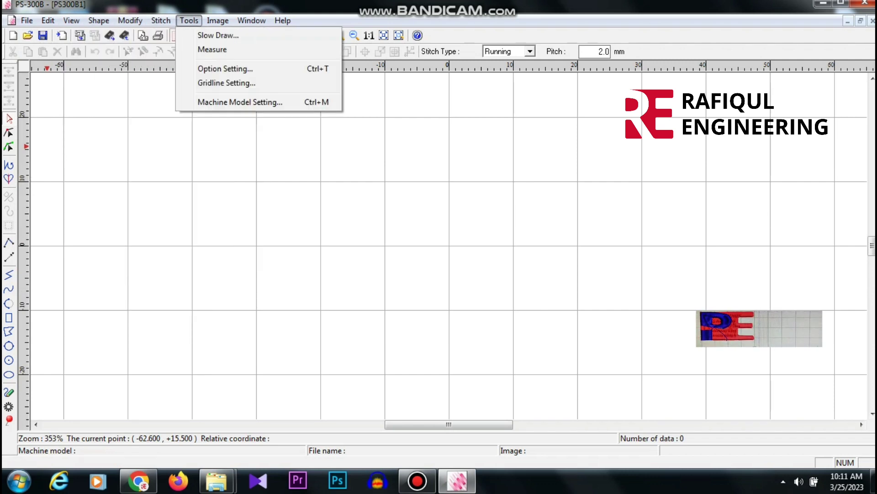
{"action": "mouse_move", "coordinate": [283, 20]}
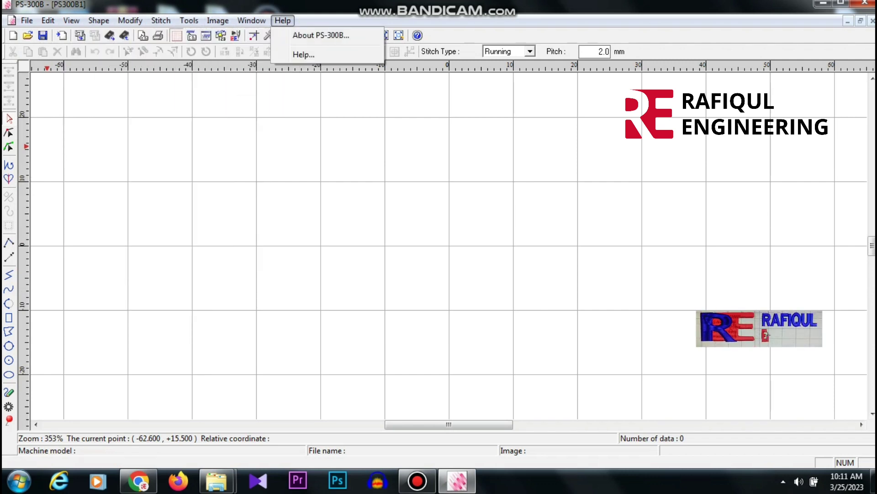
{"action": "mouse_move", "coordinate": [27, 20]}
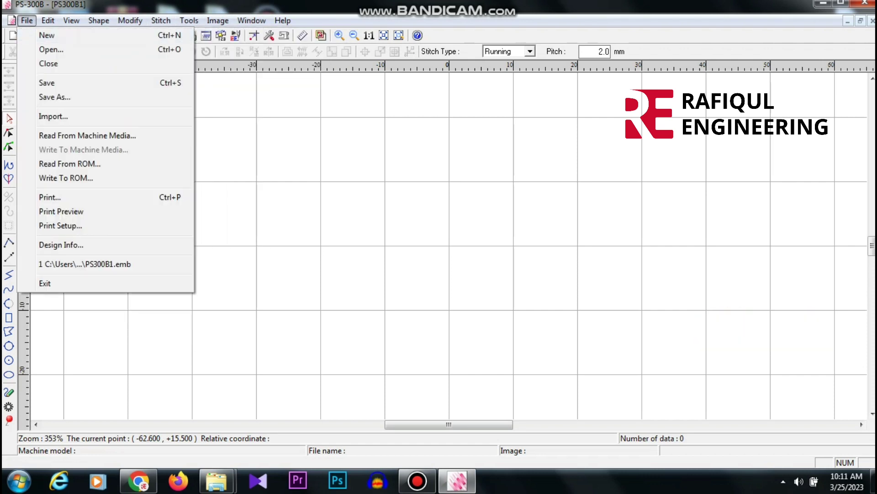
{"action": "key", "text": "F1"}
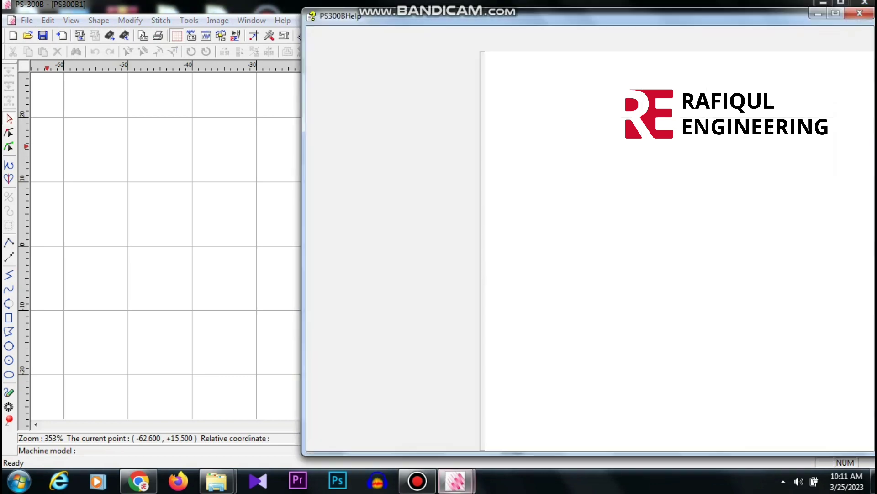
{"action": "key", "text": "alt+F4"}
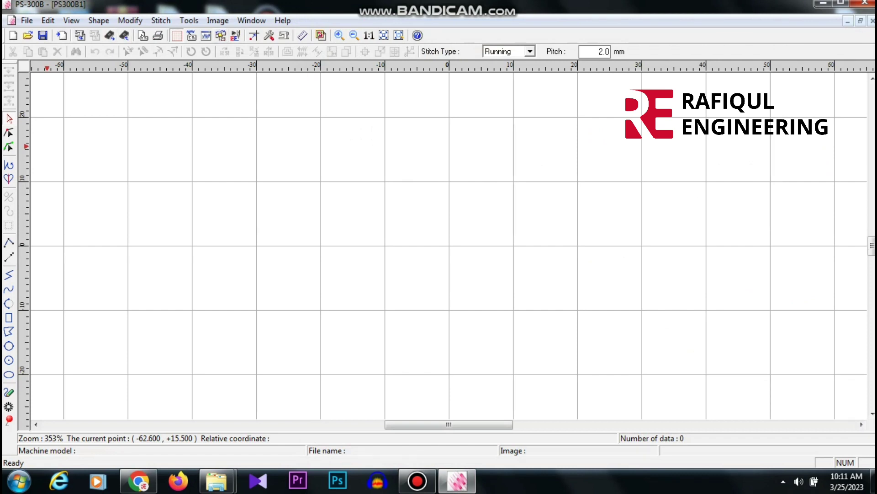
View the Read From PROM and Write To PROM dialogs, closing each without reading or writing any data
{"action": "left_click", "coordinate": [109, 36]}
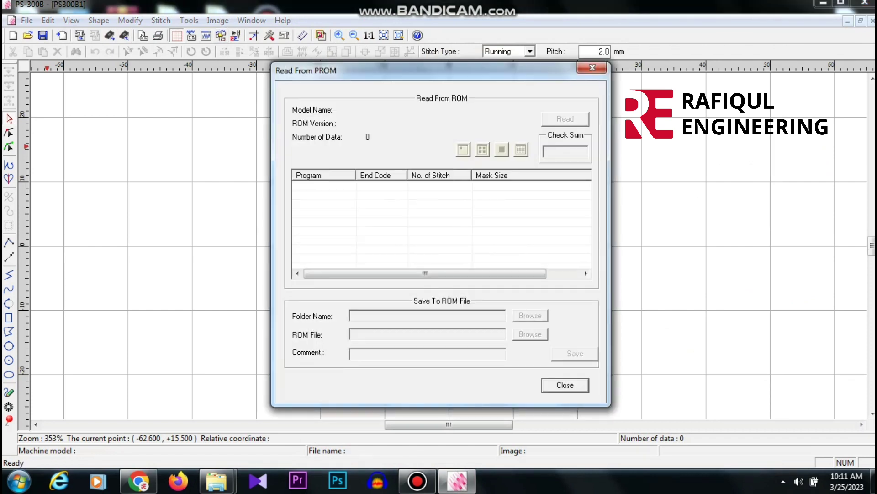
{"action": "left_click", "coordinate": [592, 68]}
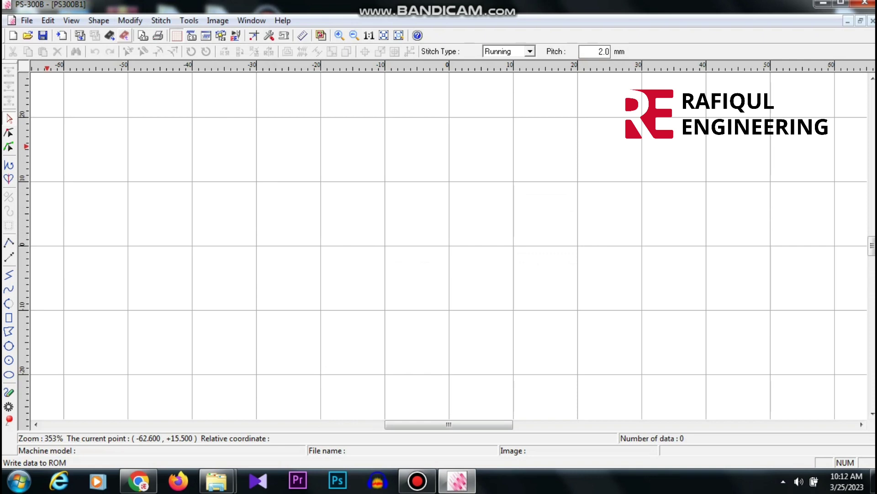
{"action": "left_click", "coordinate": [124, 35]}
{"action": "left_click", "coordinate": [598, 29]}
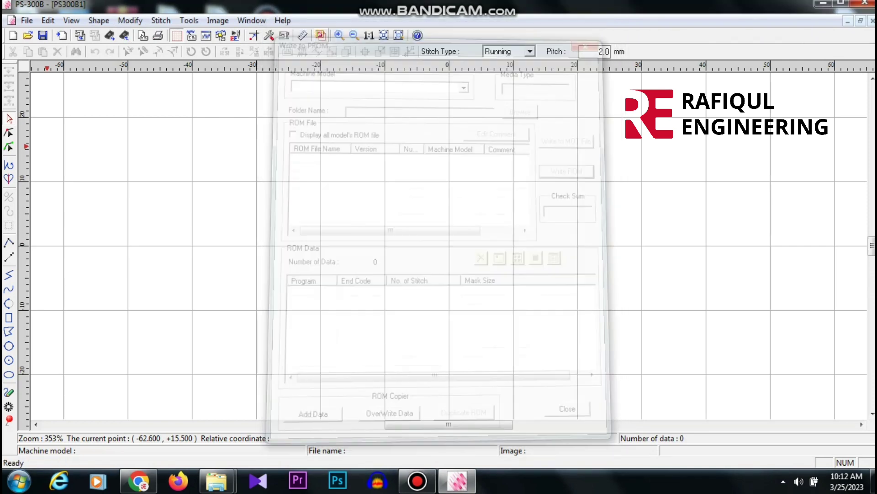
View the Machine Model Setting options and close them without changing the model
{"action": "left_click", "coordinate": [189, 20]}
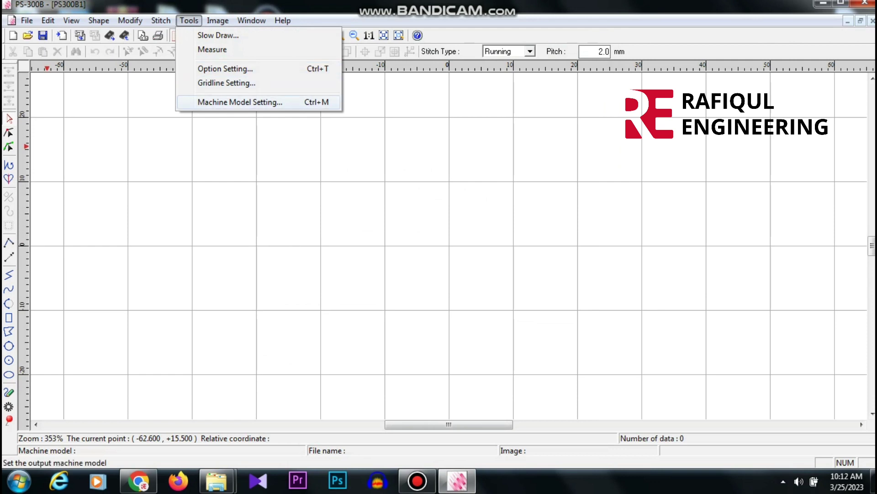
{"action": "left_click", "coordinate": [240, 102]}
{"action": "left_click", "coordinate": [601, 83]}
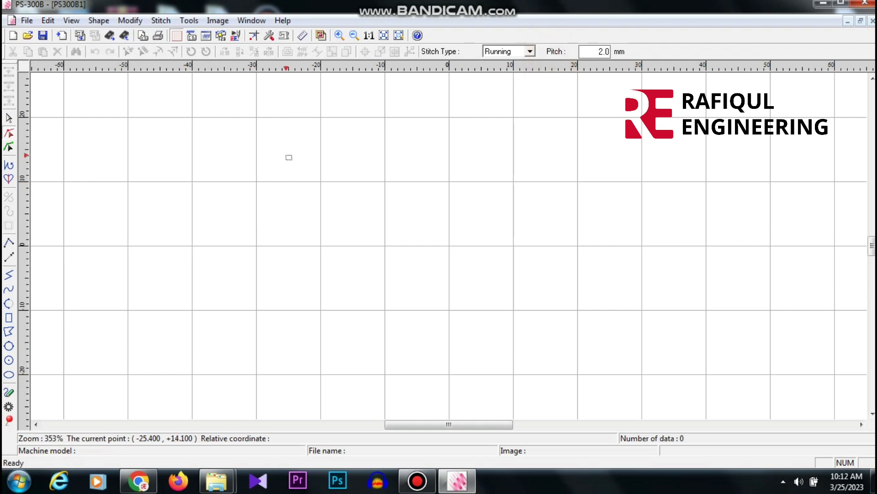
{"action": "left_click_drag", "start_coordinate": [314, 145], "coordinate": [489, 283]}
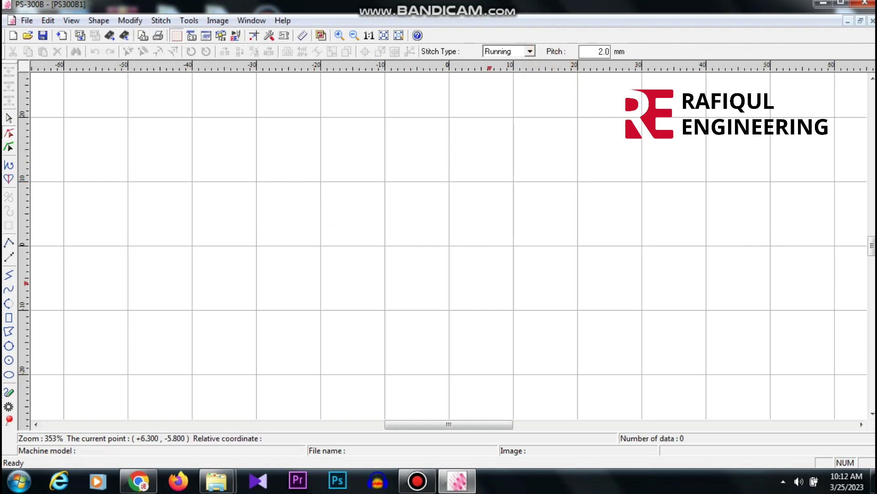
{"action": "left_click_drag", "start_coordinate": [96, 133], "coordinate": [311, 274]}
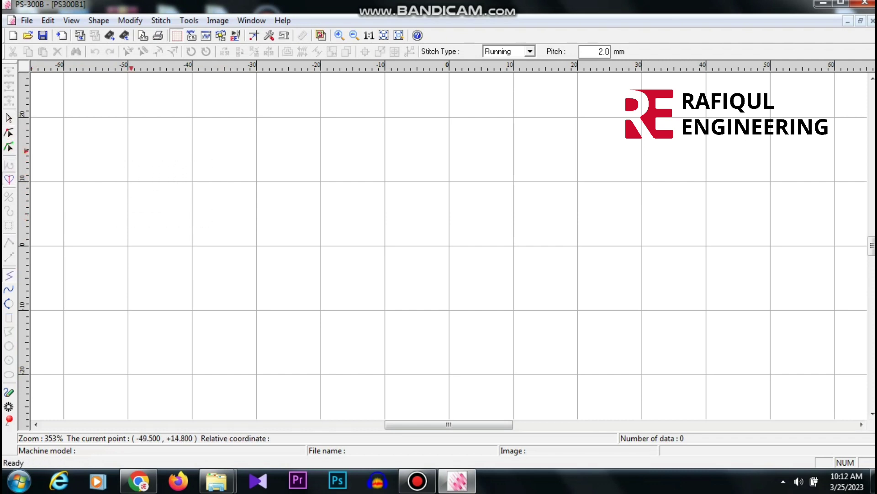
Set a slanted symmetry axis and draw a straight-line triangle about 27 mm wide and 20 mm high beside it, mirrored across the axis
{"action": "left_click_drag", "start_coordinate": [179, 226], "coordinate": [203, 193]}
{"action": "left_click_drag", "start_coordinate": [303, 147], "coordinate": [201, 245]}
{"action": "left_click", "coordinate": [202, 246]}
{"action": "left_click", "coordinate": [377, 277]}
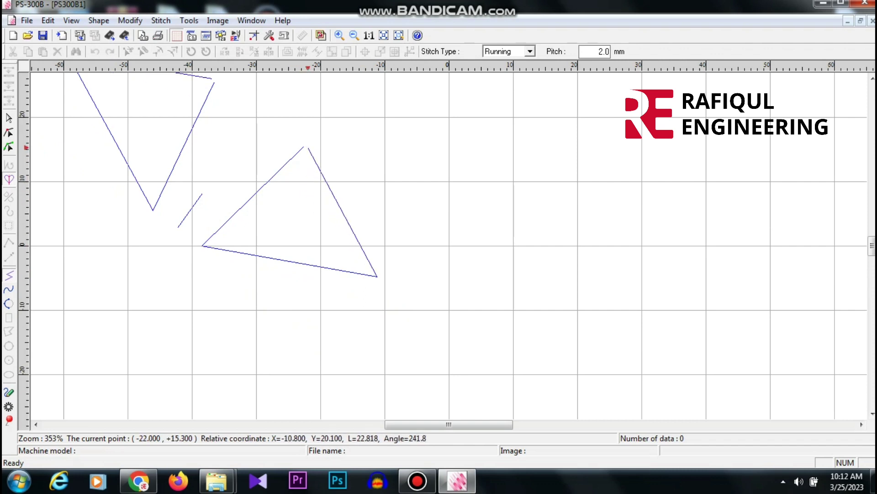
{"action": "left_click", "coordinate": [300, 149]}
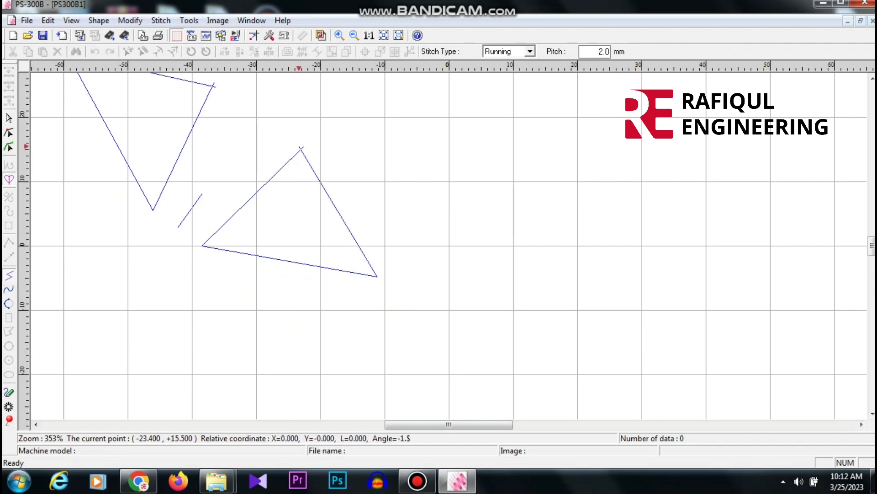
{"action": "key", "text": "Return"}
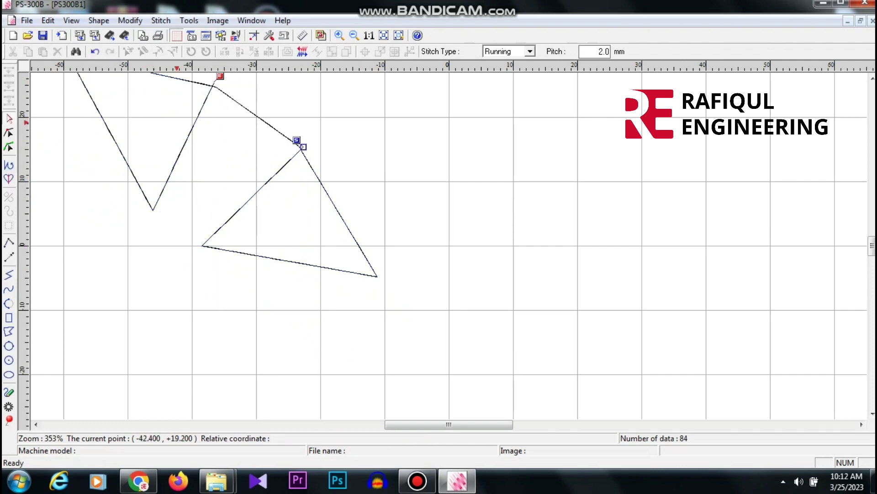
Inspect the mirrored triangles by playing their sewing order in Slow Draw, closing the simulation at the end
{"action": "left_click_drag", "start_coordinate": [61, 116], "coordinate": [399, 303]}
{"action": "scroll", "coordinate": [333, 210], "scroll_direction": "up", "scroll_amount": 2}
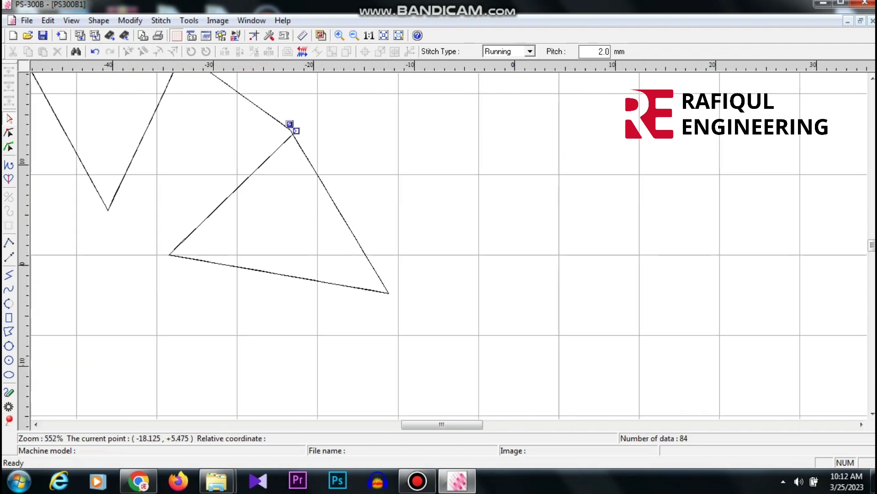
{"action": "scroll", "coordinate": [333, 210], "scroll_direction": "down", "scroll_amount": 4}
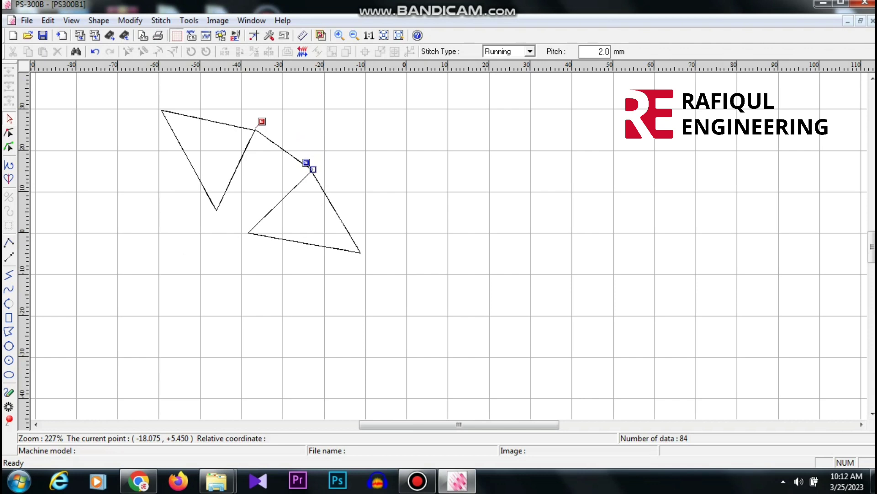
{"action": "scroll", "coordinate": [328, 209], "scroll_direction": "down", "scroll_amount": 2}
{"action": "scroll", "coordinate": [328, 209], "scroll_direction": "up", "scroll_amount": 1}
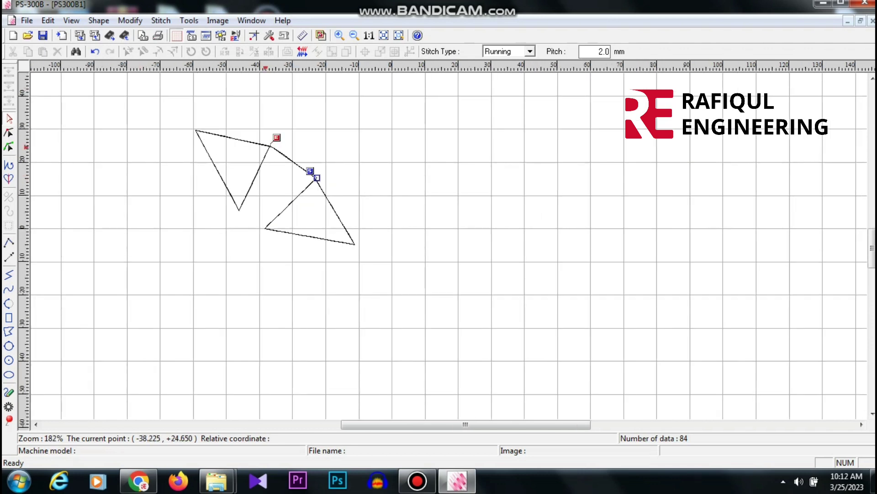
{"action": "left_click", "coordinate": [266, 145]}
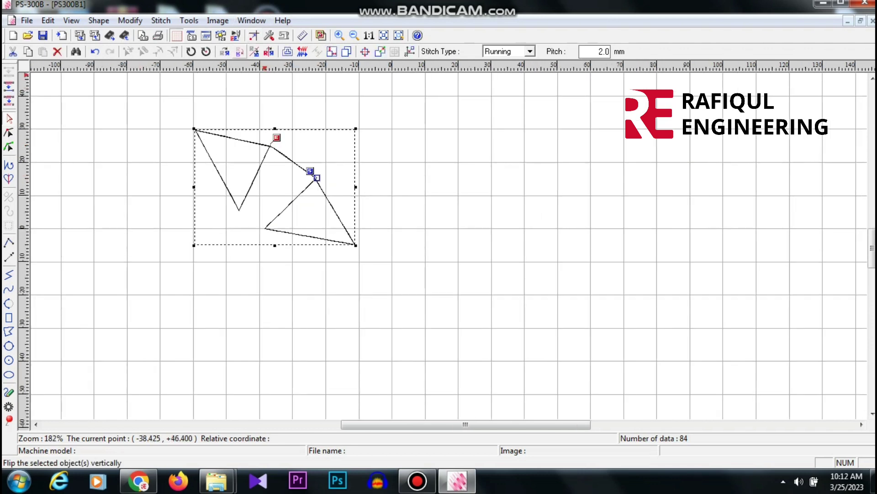
{"action": "left_click", "coordinate": [235, 35]}
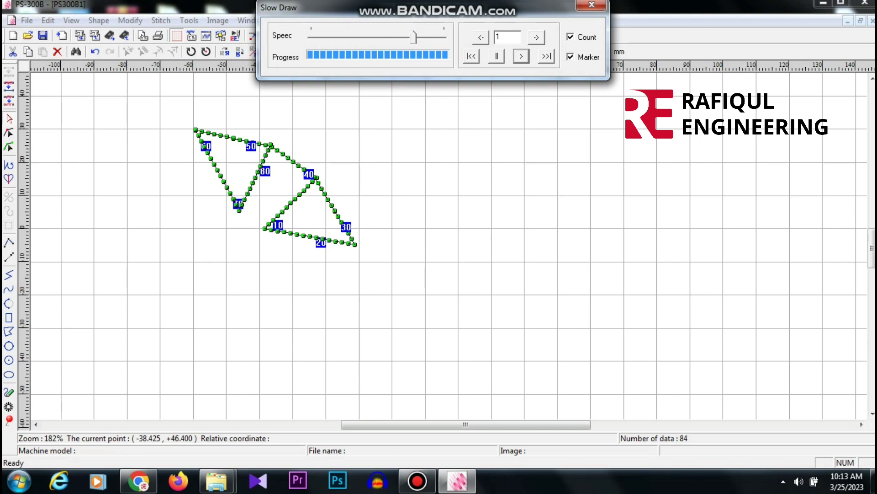
{"action": "left_click", "coordinate": [592, 5]}
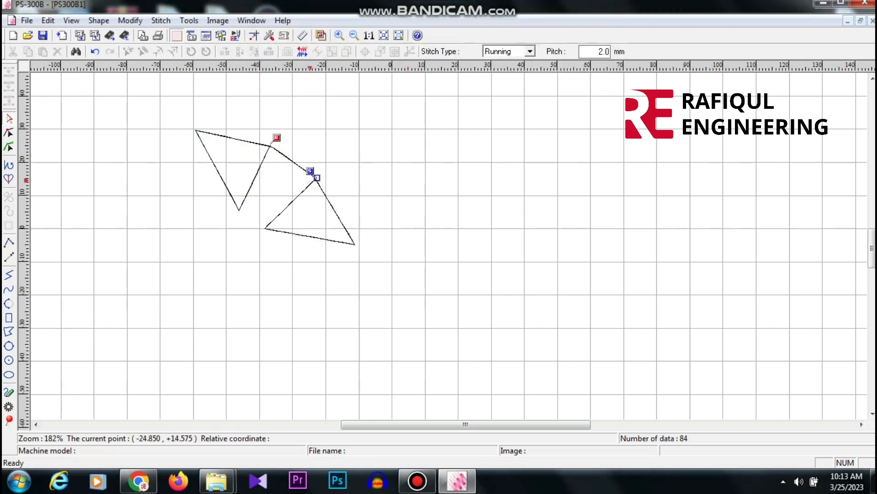
Select both mirrored triangles and delete them from the canvas
{"action": "left_click_drag", "start_coordinate": [132, 112], "coordinate": [467, 302]}
{"action": "right_click", "coordinate": [316, 189]}
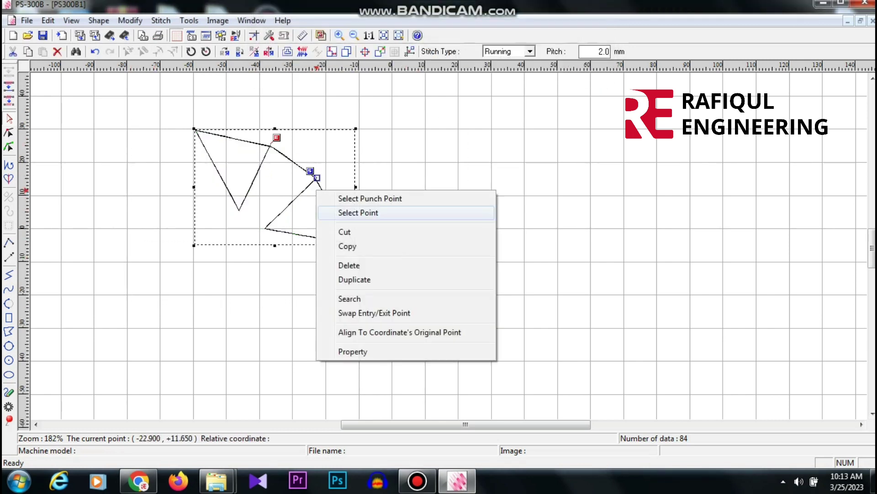
{"action": "left_click", "coordinate": [349, 265]}
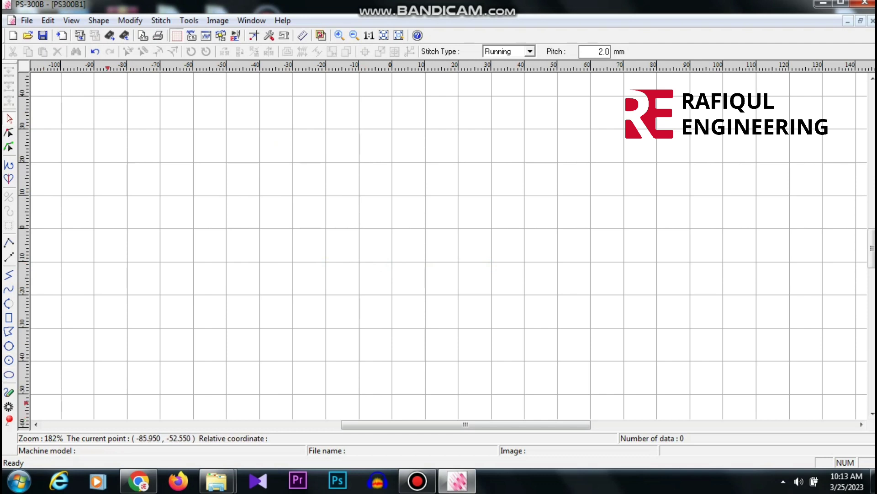
Draw a nearly horizontal manual stitch about 71 mm long, from about X -60 to X +10 at about Y +10
{"action": "left_click", "coordinate": [8, 243]}
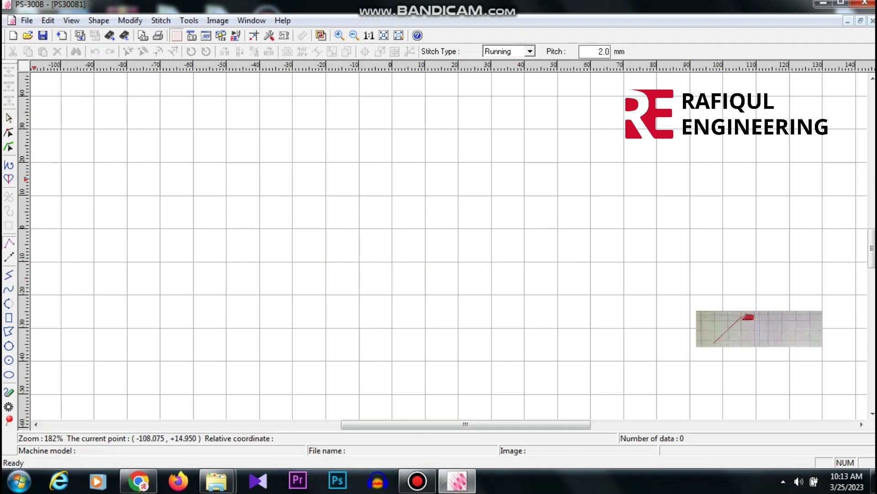
{"action": "left_click", "coordinate": [191, 193]}
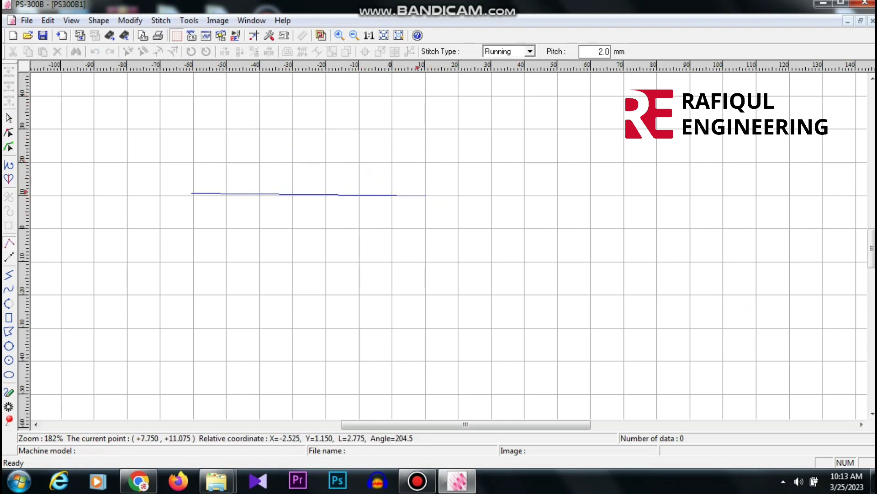
{"action": "right_click", "coordinate": [417, 191]}
{"action": "right_click", "coordinate": [326, 195]}
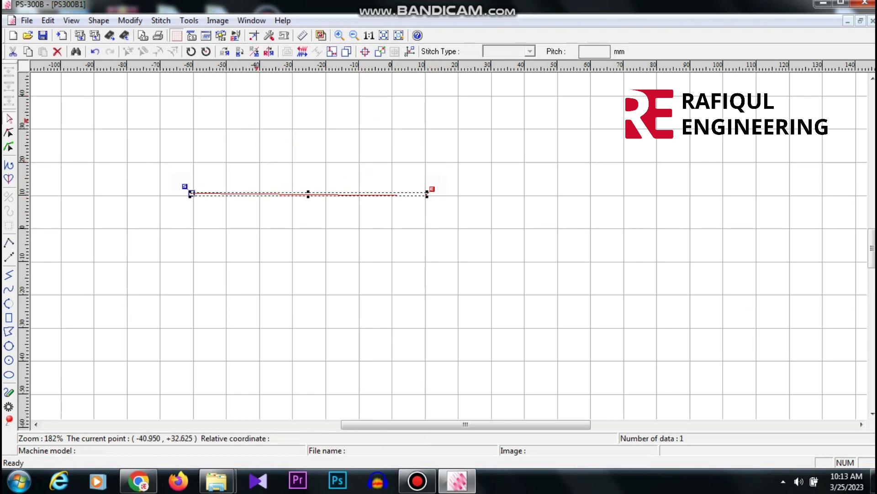
Check the single manual stitch with the Slow Draw simulation, close it and select the stitch
{"action": "left_click", "coordinate": [235, 35]}
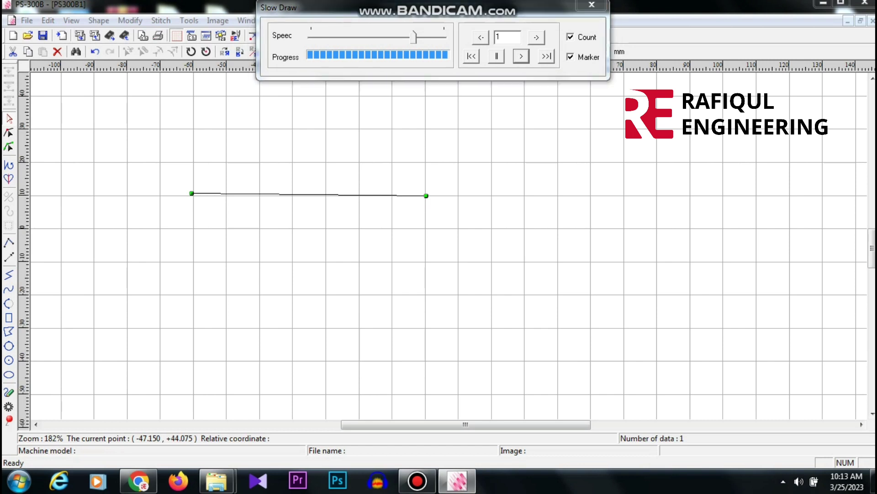
{"action": "key", "text": "Escape"}
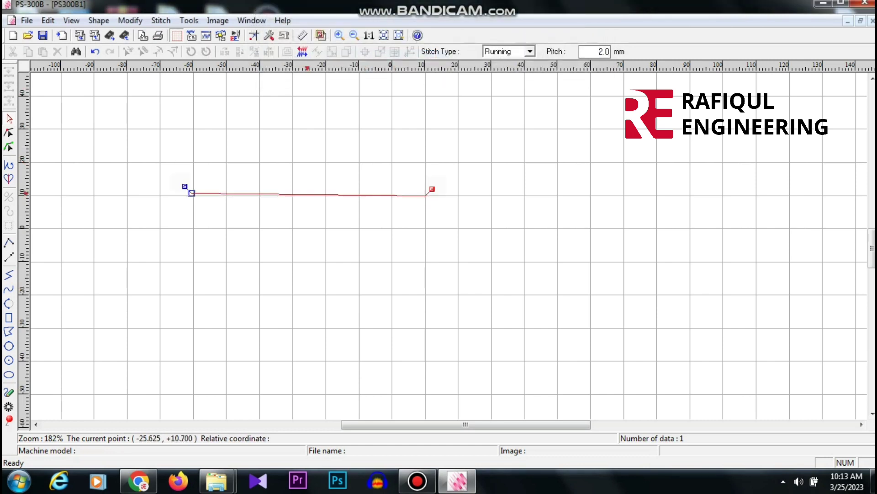
{"action": "left_click", "coordinate": [302, 194]}
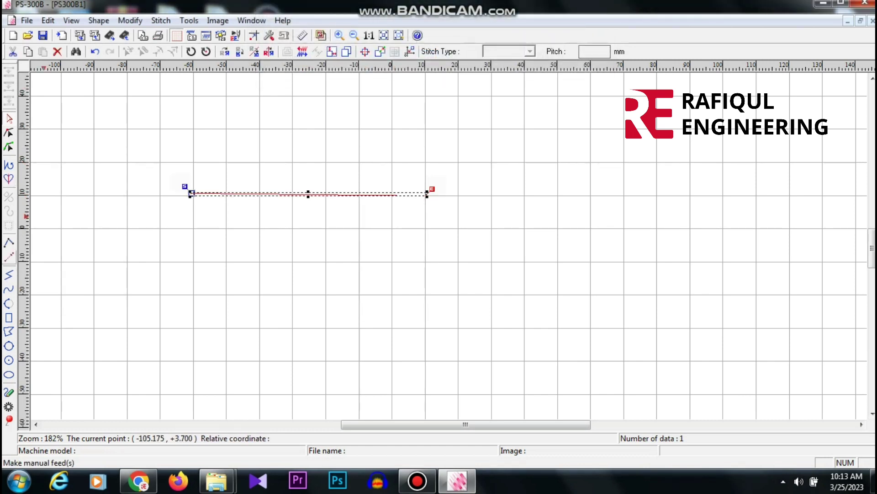
Add a horizontal manual feed about 70 mm long just below the stitch, at about Y +5
{"action": "left_click", "coordinate": [8, 257]}
{"action": "left_click", "coordinate": [196, 211]}
{"action": "left_click", "coordinate": [429, 210]}
{"action": "key", "text": "Return"}
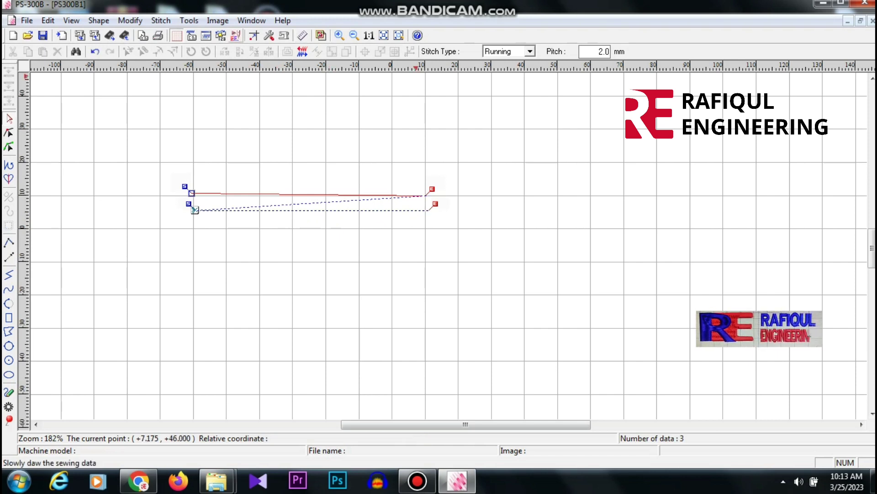
Play the sewing order of the manual stitch and the feed in Slow Draw, closing the simulation at the end
{"action": "left_click", "coordinate": [236, 35]}
{"action": "left_click", "coordinate": [521, 56]}
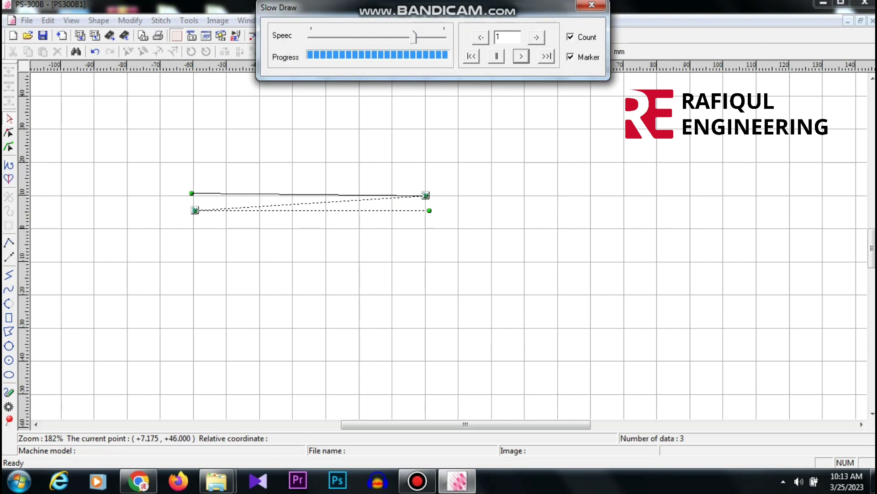
{"action": "key", "text": "Escape"}
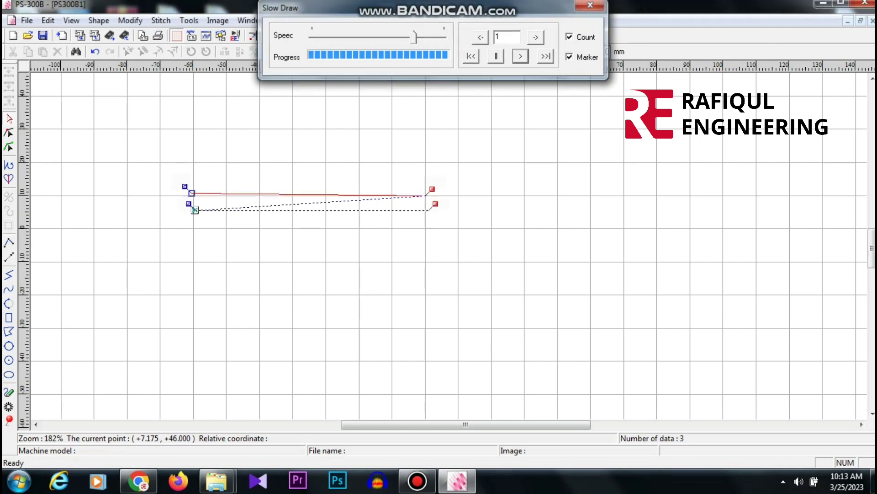
Draw a horizontal straight line of running stitches about 71 mm long below the feed, at about Y -10 with 2.0 mm pitch
{"action": "left_click", "coordinate": [8, 275]}
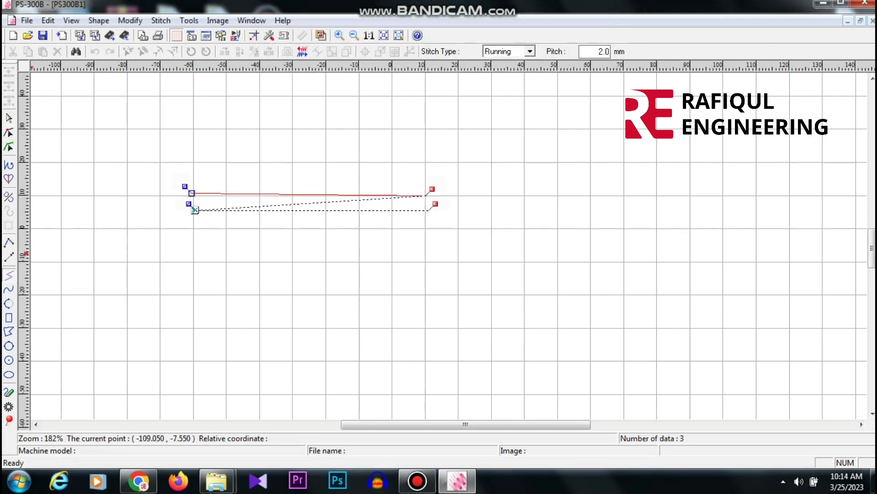
{"action": "left_click", "coordinate": [194, 263]}
{"action": "left_click", "coordinate": [428, 264]}
{"action": "key", "text": "Return"}
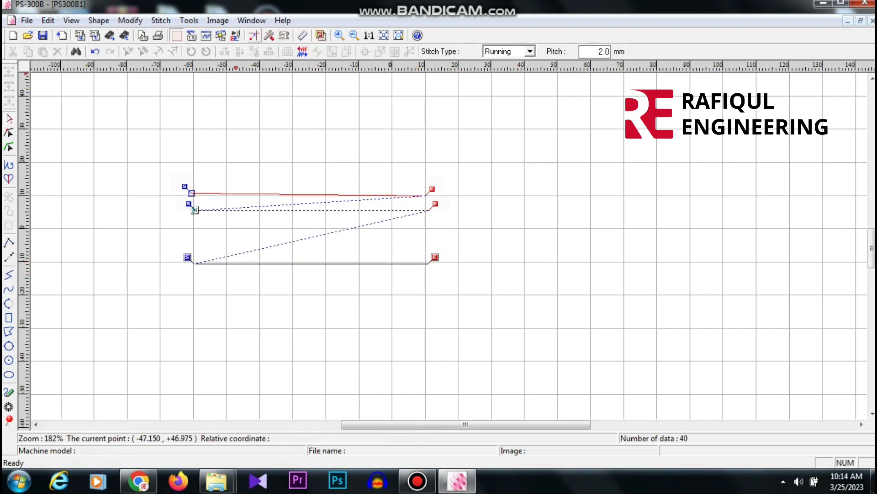
Play the manual stitch, feed and straight line in Slow Draw, and delete all three elements
{"action": "left_click", "coordinate": [236, 35]}
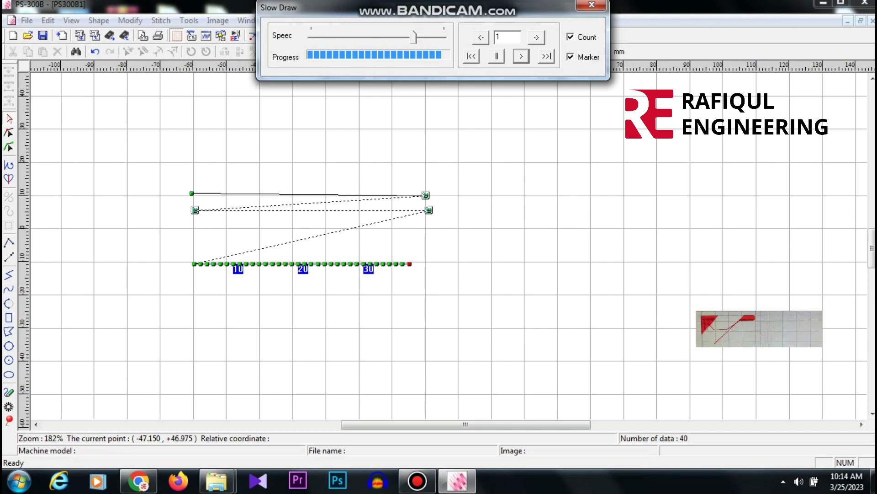
{"action": "left_click", "coordinate": [591, 5]}
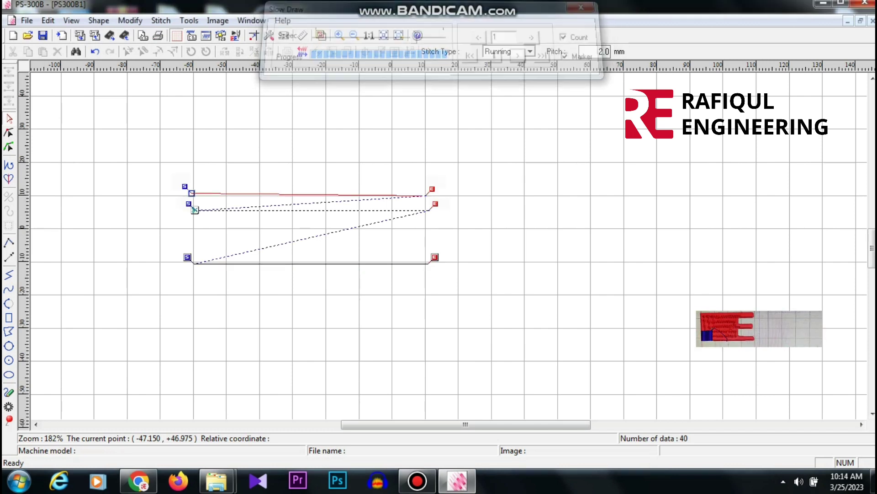
{"action": "left_click_drag", "start_coordinate": [166, 151], "coordinate": [580, 386]}
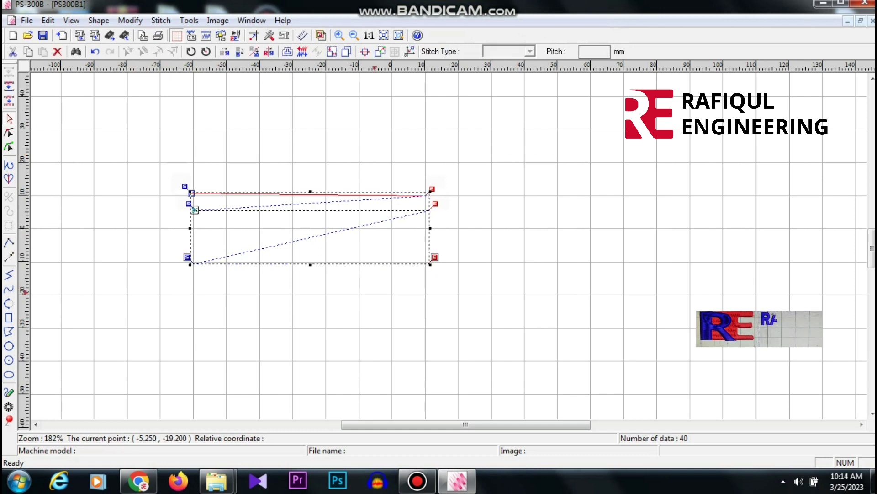
{"action": "right_click", "coordinate": [355, 219]}
{"action": "left_click", "coordinate": [379, 293]}
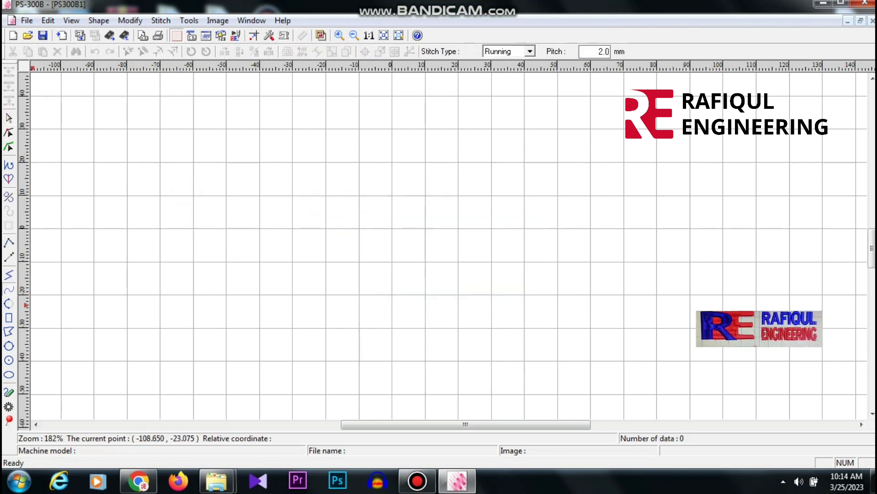
Draw a wavy closed curve of running stitches about 117 mm wide and 41 mm high, at 2.0 mm pitch
{"action": "left_click", "coordinate": [156, 229]}
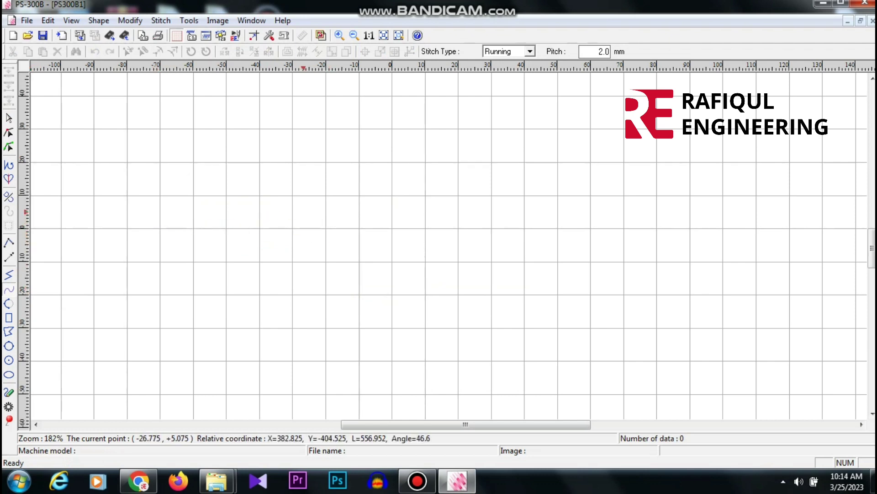
{"action": "left_click", "coordinate": [301, 212]}
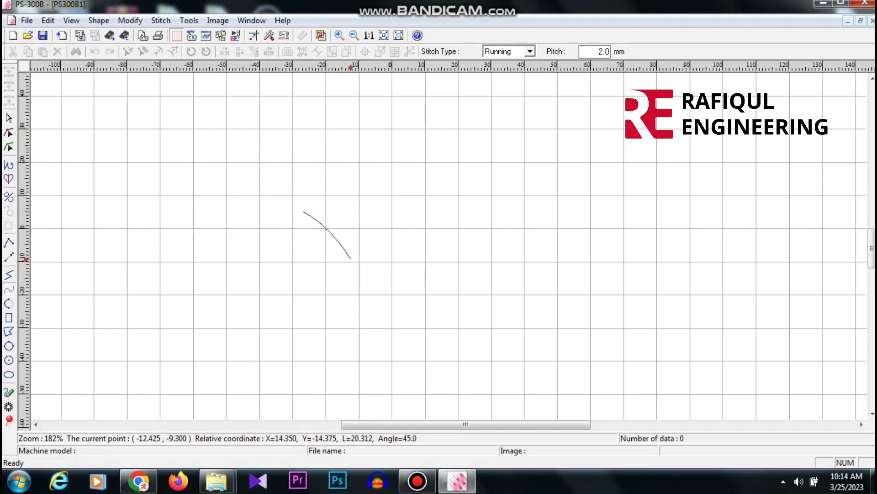
{"action": "left_click", "coordinate": [350, 258]}
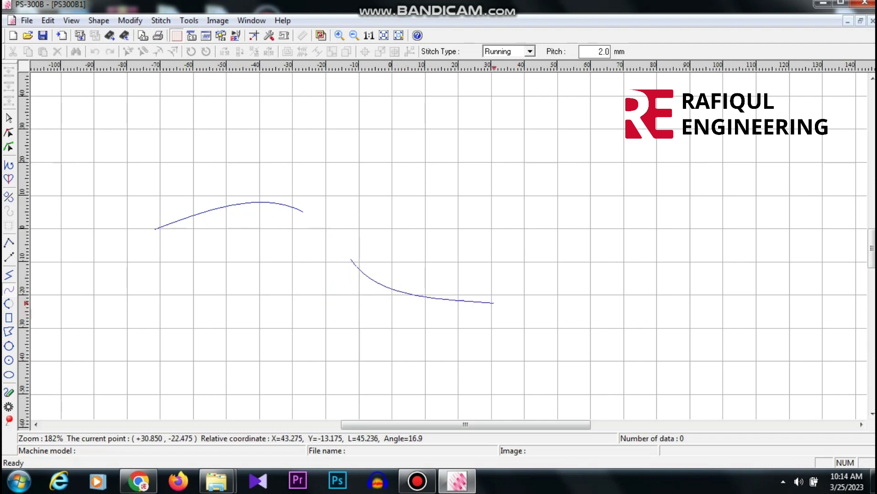
{"action": "left_click", "coordinate": [515, 215]}
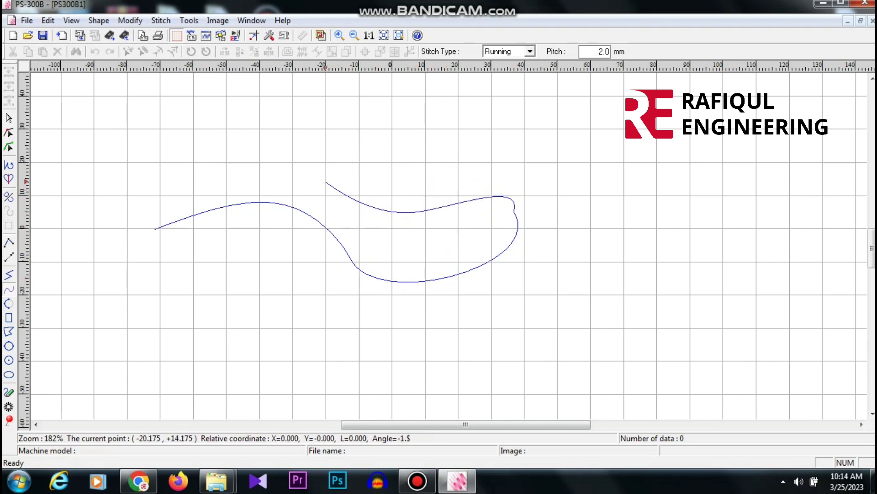
{"action": "left_click", "coordinate": [206, 147]}
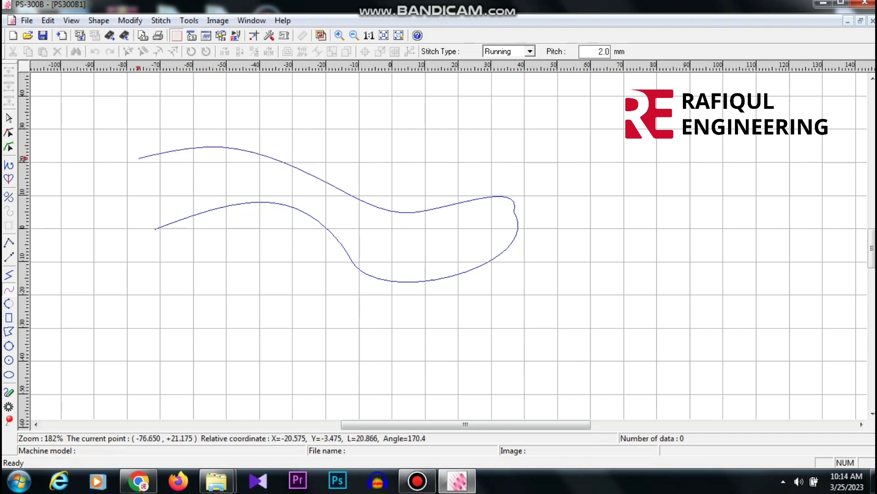
{"action": "left_click", "coordinate": [138, 159]}
{"action": "left_click", "coordinate": [154, 228]}
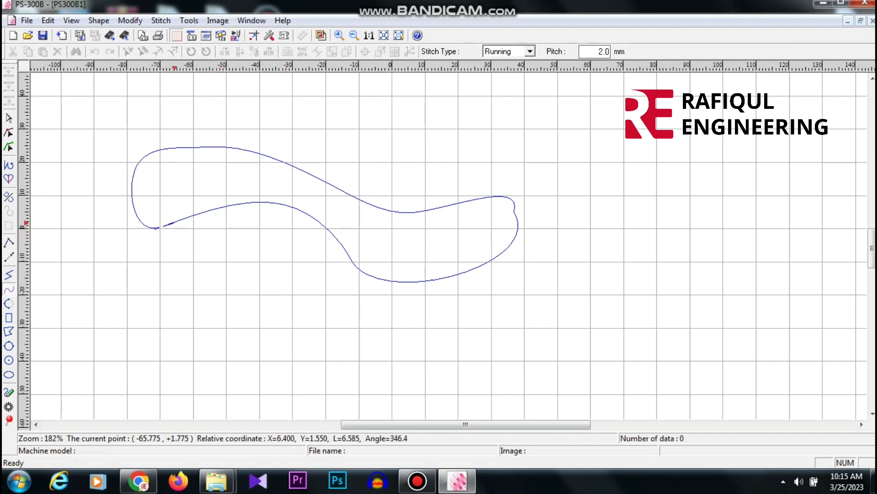
{"action": "double_click", "coordinate": [174, 223]}
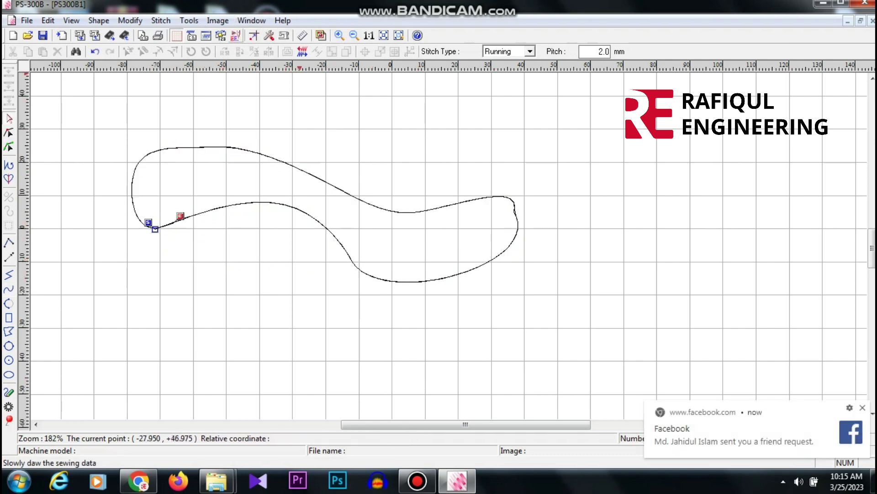
Play the closed curve in Slow Draw at maximum speed, closing the simulation at the end
{"action": "left_click", "coordinate": [236, 35]}
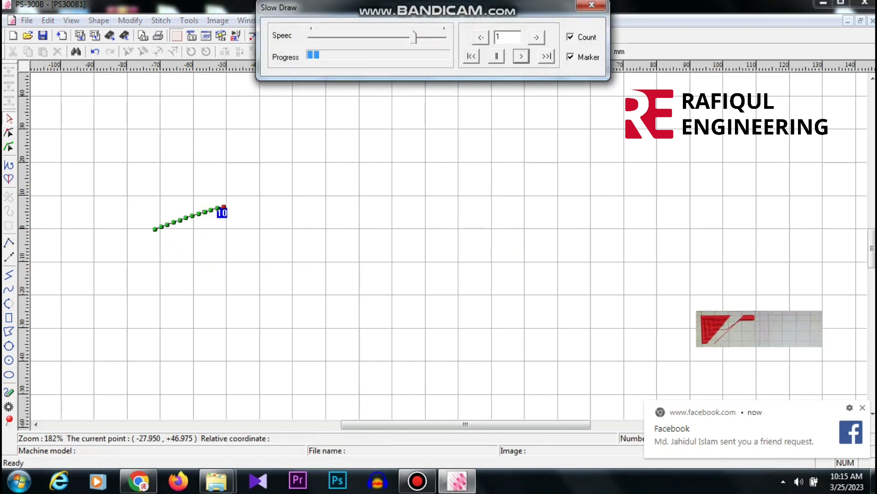
{"action": "left_click_drag", "start_coordinate": [414, 37], "coordinate": [442, 36]}
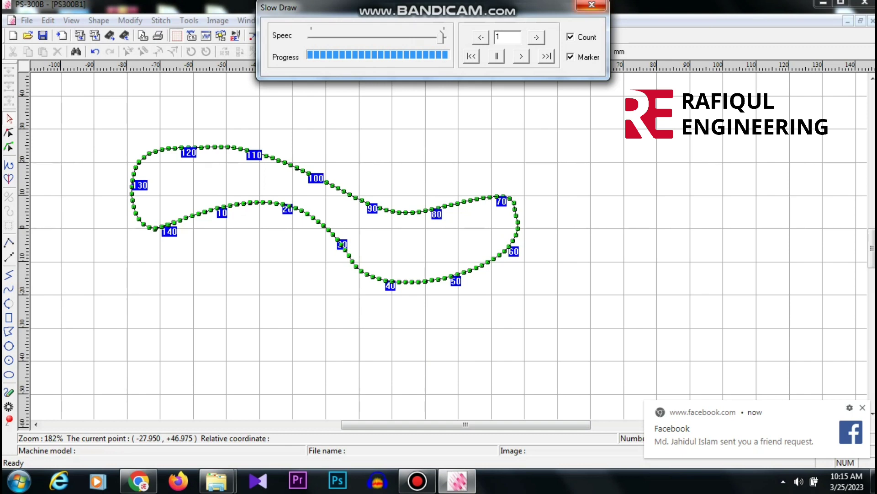
{"action": "key", "text": "Escape"}
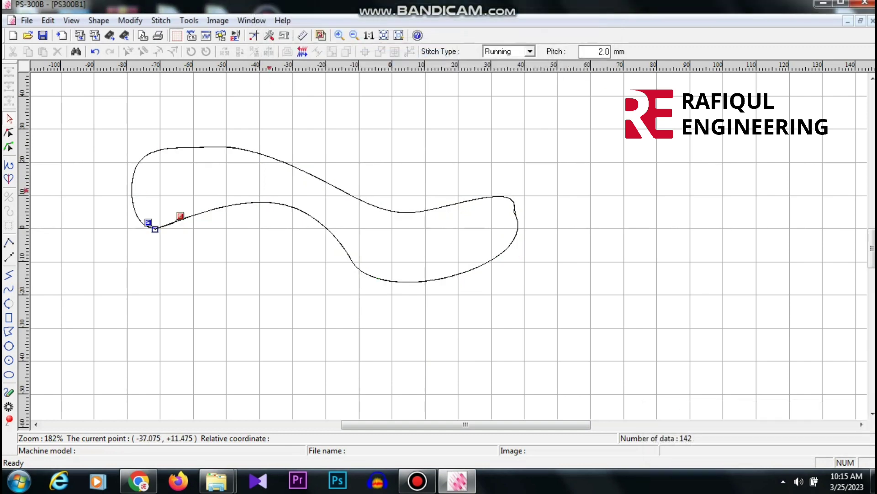
Change the curve's stitch type to Border and play its sewing order in Slow Draw
{"action": "left_click", "coordinate": [294, 168]}
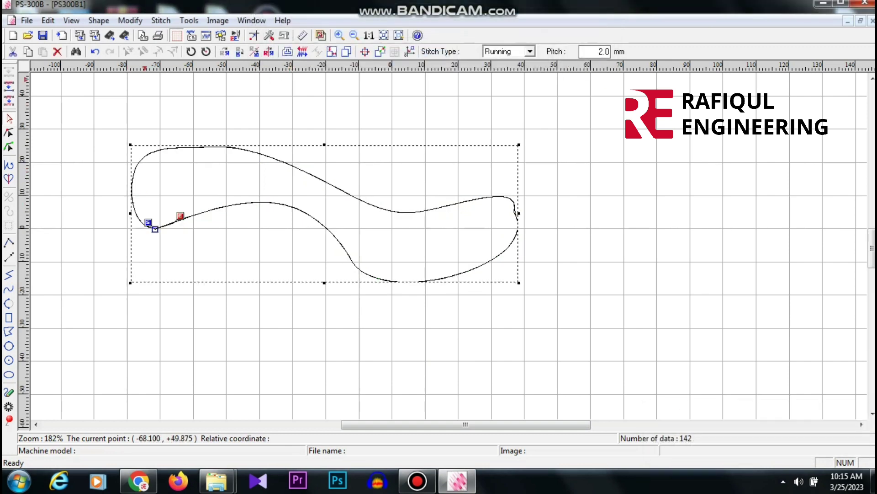
{"action": "left_click", "coordinate": [529, 51]}
{"action": "left_click", "coordinate": [496, 71]}
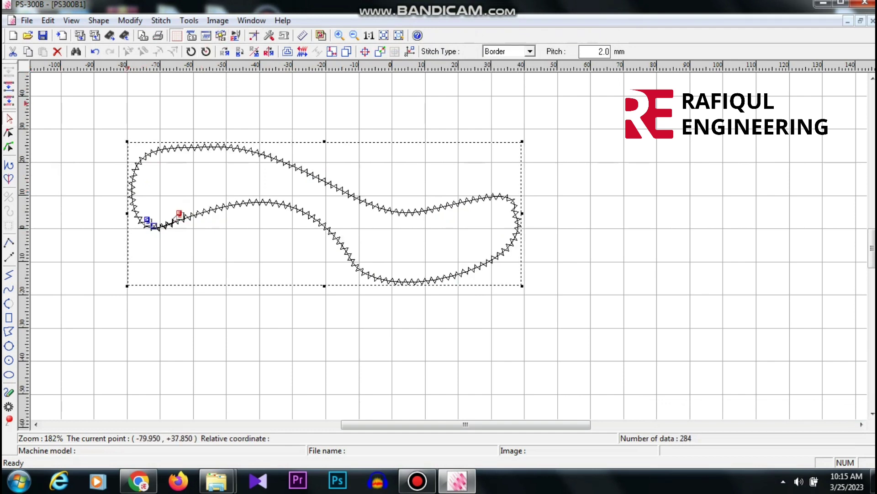
{"action": "left_click", "coordinate": [235, 35]}
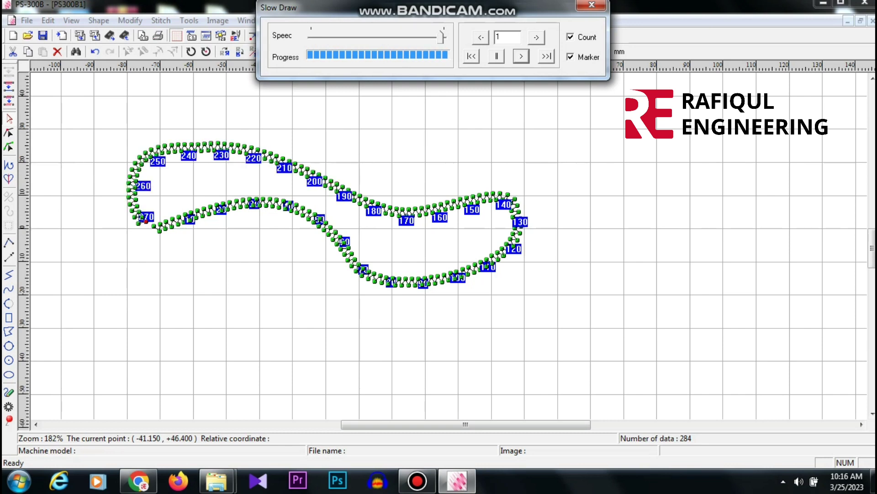
{"action": "left_click", "coordinate": [592, 5]}
Delete the border-stitched curve from the drawing
{"action": "right_click", "coordinate": [431, 206]}
{"action": "left_click", "coordinate": [376, 207]}
{"action": "right_click", "coordinate": [376, 207]}
{"action": "left_click", "coordinate": [409, 283]}
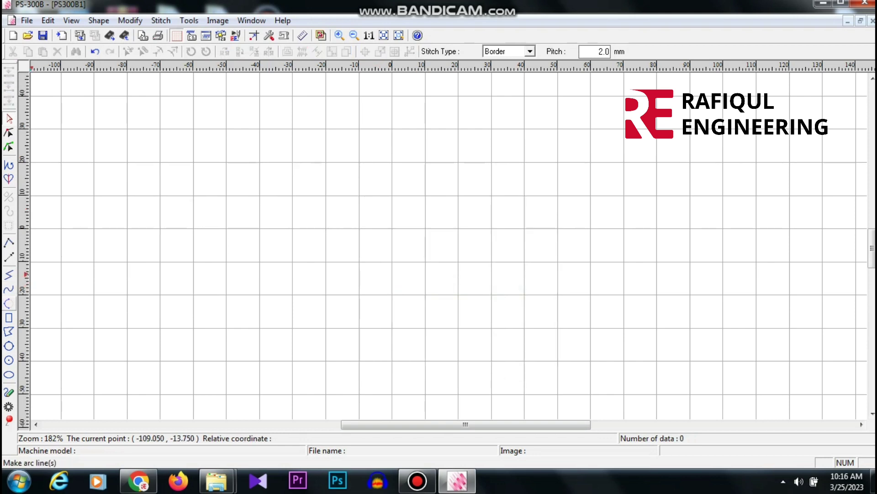
Draw a half-circle about 47 mm wide with the arc tool in Border stitches, closed by a straight base at about Y +11
{"action": "left_click", "coordinate": [8, 303]}
{"action": "left_click", "coordinate": [222, 190]}
{"action": "left_click", "coordinate": [378, 178]}
{"action": "left_click", "coordinate": [9, 303]}
{"action": "left_click", "coordinate": [222, 189]}
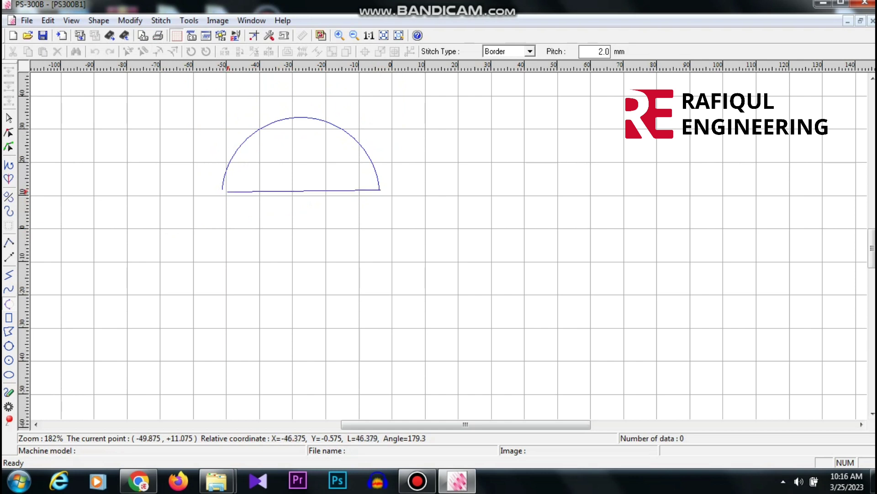
{"action": "double_click", "coordinate": [225, 188]}
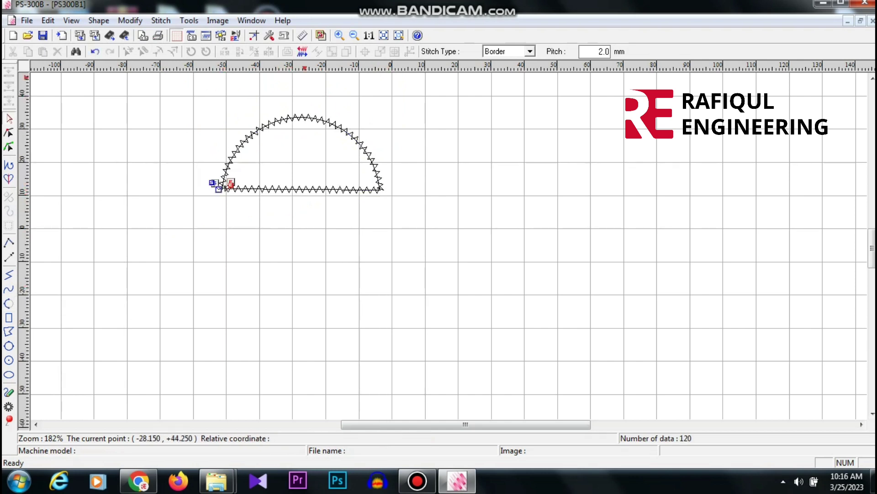
Play the half-circle's sewing order in Slow Draw, and delete the shape
{"action": "left_click", "coordinate": [235, 35]}
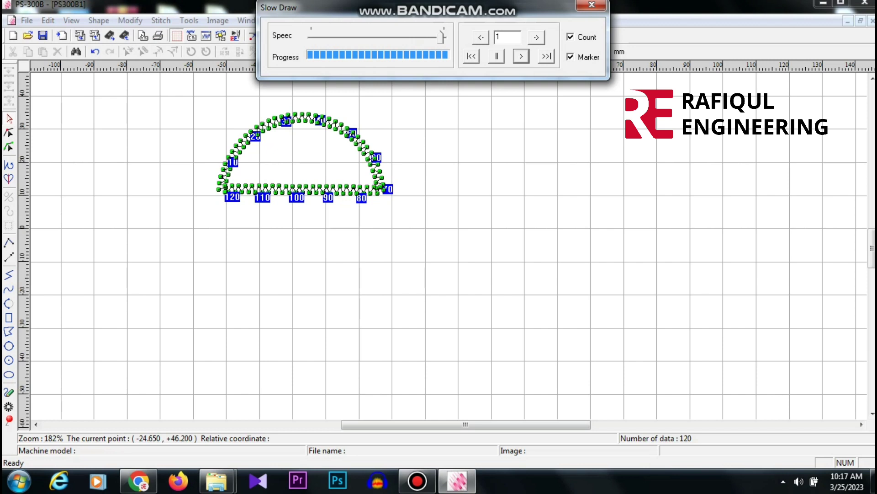
{"action": "key", "text": "Escape"}
{"action": "left_click_drag", "start_coordinate": [151, 124], "coordinate": [439, 280]}
{"action": "left_click_drag", "start_coordinate": [175, 82], "coordinate": [471, 236]}
{"action": "right_click", "coordinate": [364, 154]}
{"action": "left_click", "coordinate": [396, 229]}
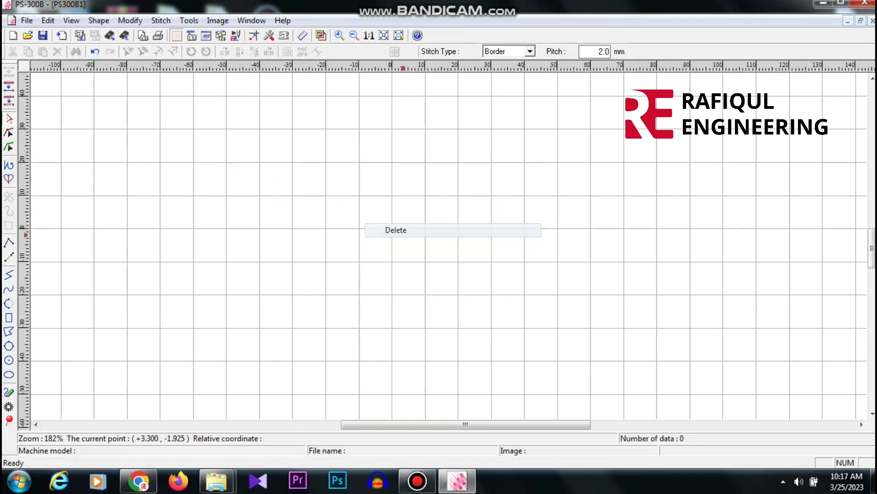
Draw a rectangle of Border stitches about 41 by 30 mm and play its sewing order in Slow Draw
{"action": "left_click", "coordinate": [8, 317]}
{"action": "mouse_move", "coordinate": [396, 261]}
{"action": "left_mouse_down"}
{"action": "mouse_move", "coordinate": [346, 238]}
{"action": "mouse_move", "coordinate": [259, 163]}
{"action": "left_mouse_up"}
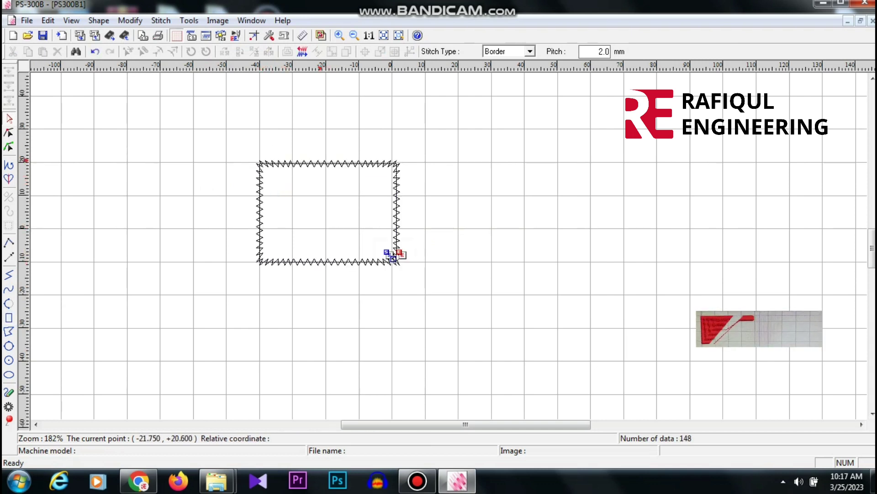
{"action": "left_click", "coordinate": [236, 35]}
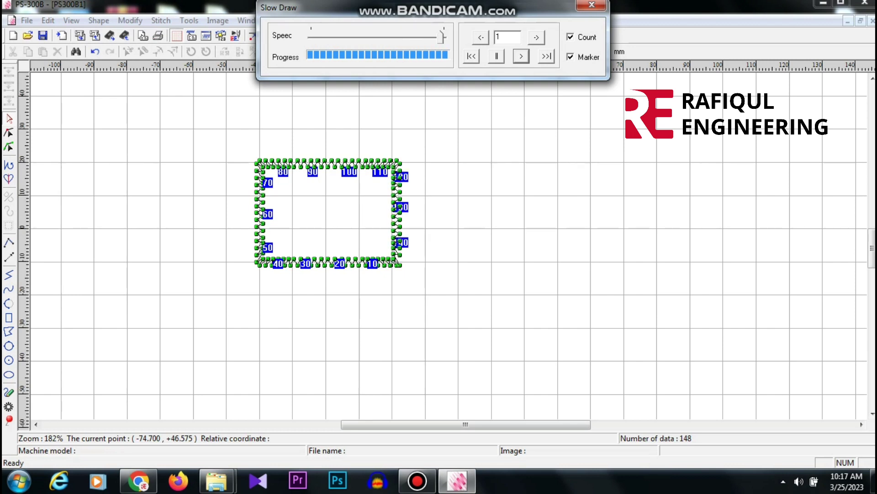
{"action": "left_click", "coordinate": [591, 5]}
Change the rectangle's stitch type to Running and replay it in Slow Draw
{"action": "left_click", "coordinate": [374, 163]}
{"action": "left_click", "coordinate": [530, 51]}
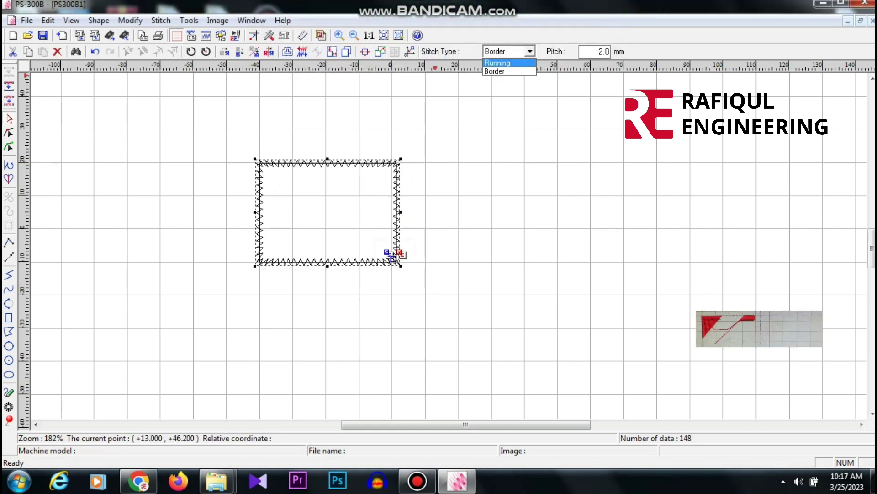
{"action": "left_click", "coordinate": [497, 63]}
{"action": "left_click", "coordinate": [236, 35]}
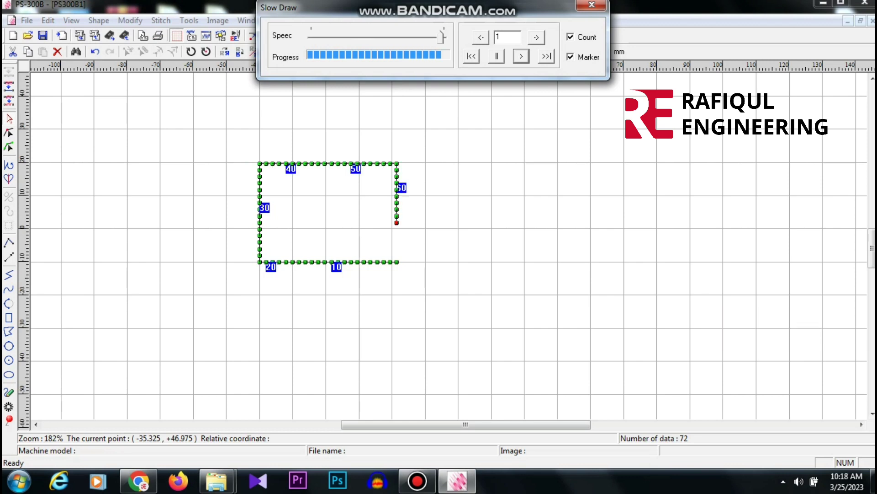
{"action": "left_click", "coordinate": [591, 5]}
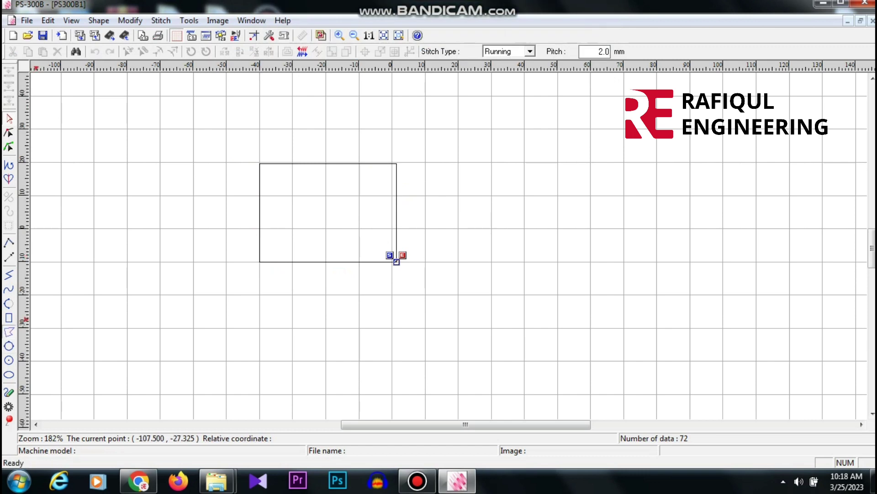
Draw a self-crossing five-corner polygon of running stitches about 44 mm wide and 53 mm high, below and beside the rectangle
{"action": "left_click", "coordinate": [179, 301]}
{"action": "left_click", "coordinate": [182, 230]}
{"action": "left_click", "coordinate": [253, 213]}
{"action": "left_click", "coordinate": [253, 388]}
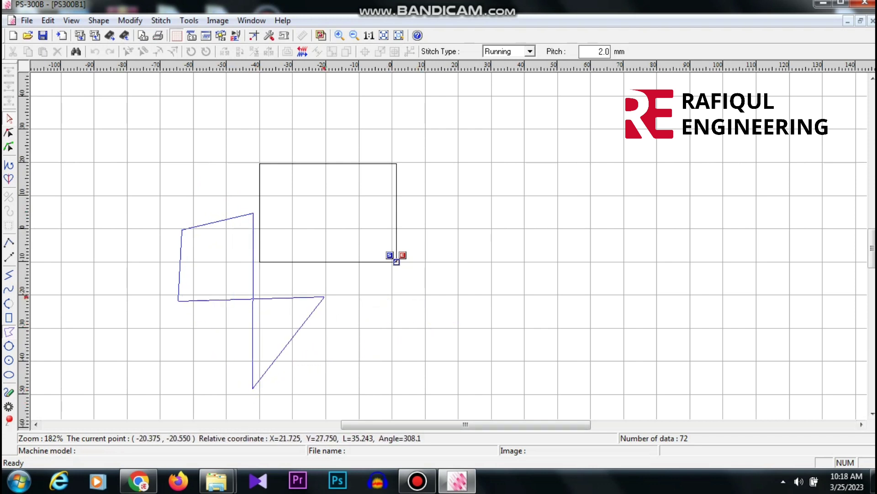
{"action": "double_click", "coordinate": [324, 297]}
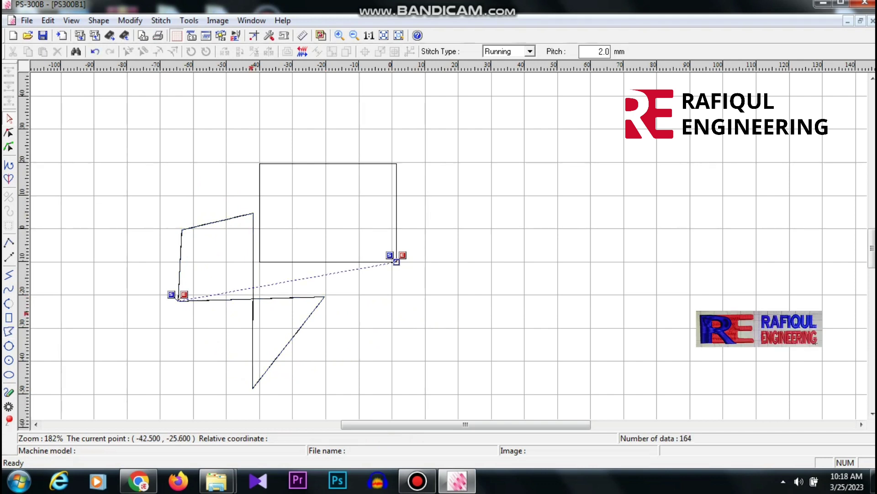
Delete the rectangle and play the remaining polygon in Slow Draw, closing the simulation at the end
{"action": "left_click_drag", "start_coordinate": [236, 133], "coordinate": [435, 269]}
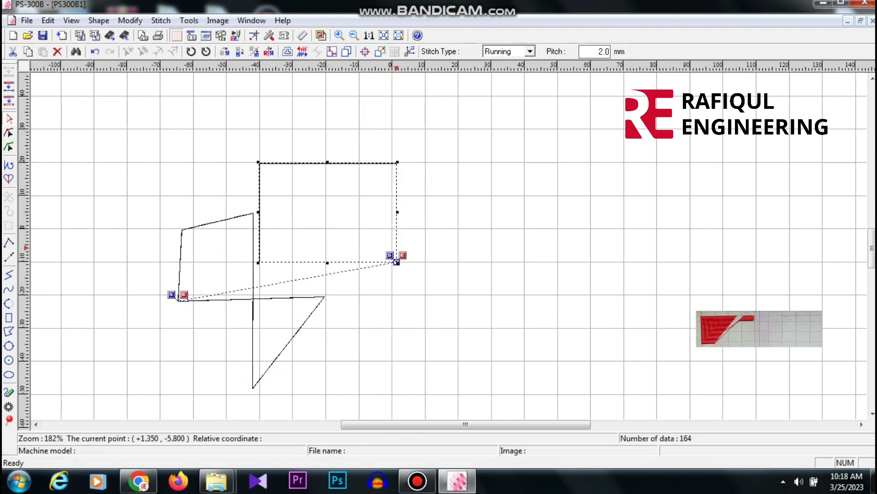
{"action": "right_click", "coordinate": [397, 262]}
{"action": "left_click", "coordinate": [420, 301]}
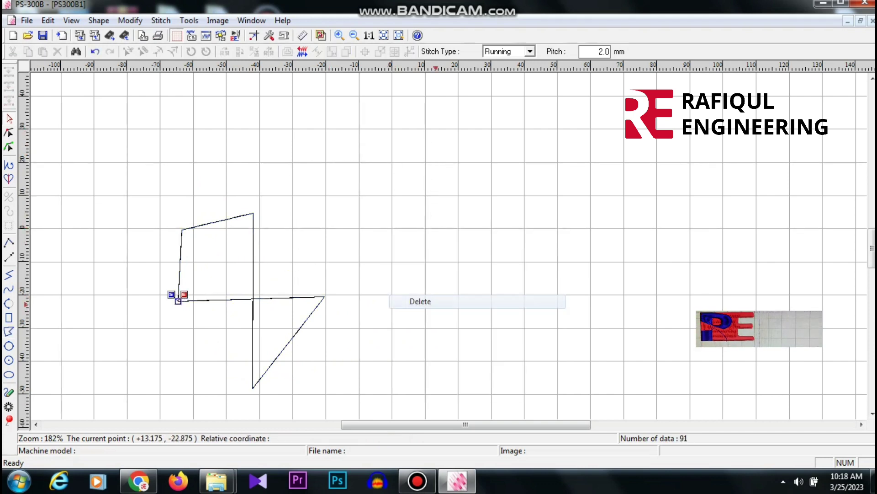
{"action": "left_click", "coordinate": [284, 35]}
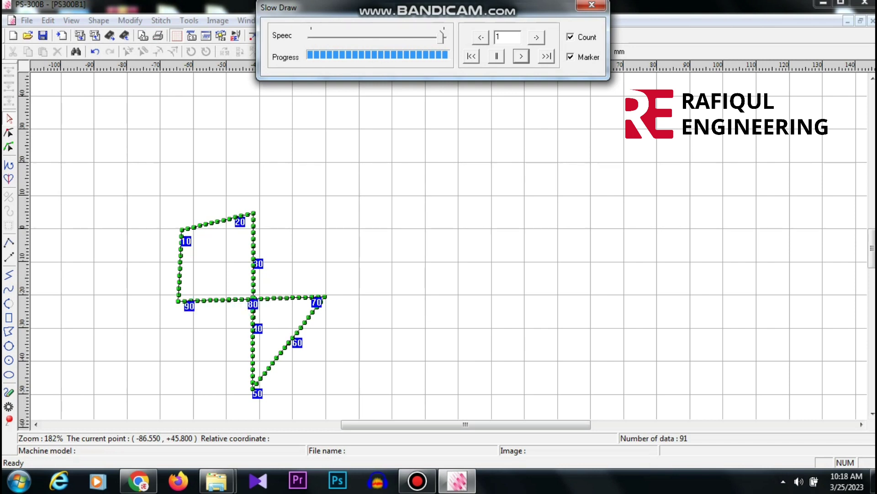
{"action": "left_click", "coordinate": [592, 5]}
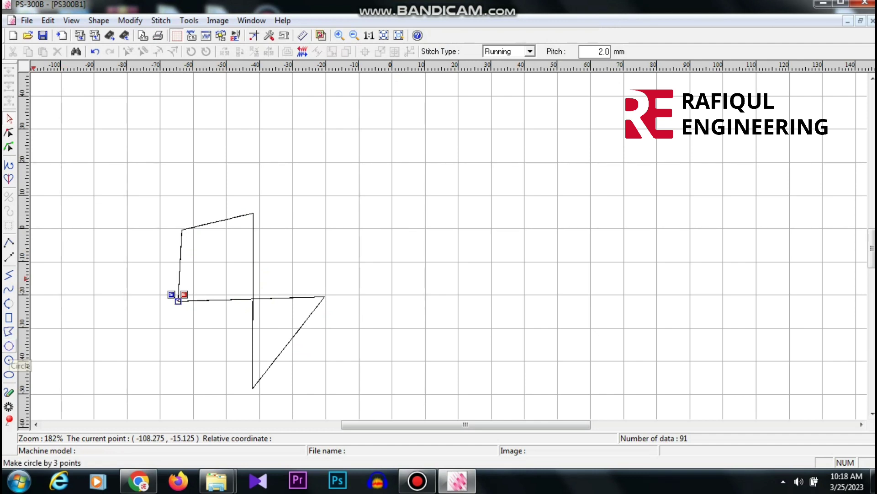
Draw a running-stitch circle about 8 mm in diameter inside the polygon's upper part and shift it about 4 mm left and 3 mm up
{"action": "left_click", "coordinate": [8, 360]}
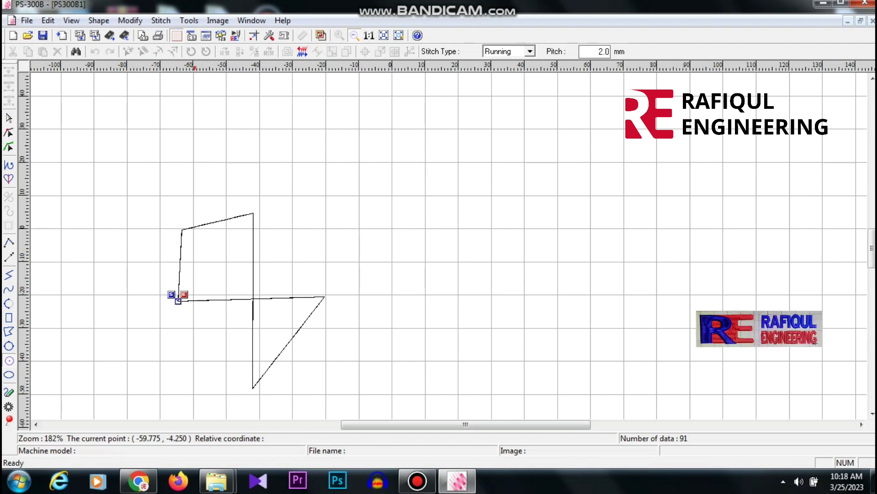
{"action": "left_click", "coordinate": [214, 258]}
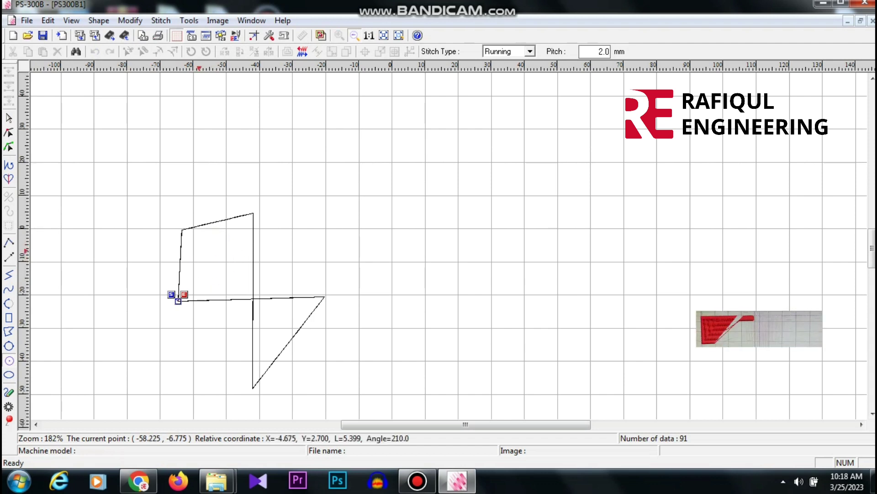
{"action": "left_click", "coordinate": [203, 253]}
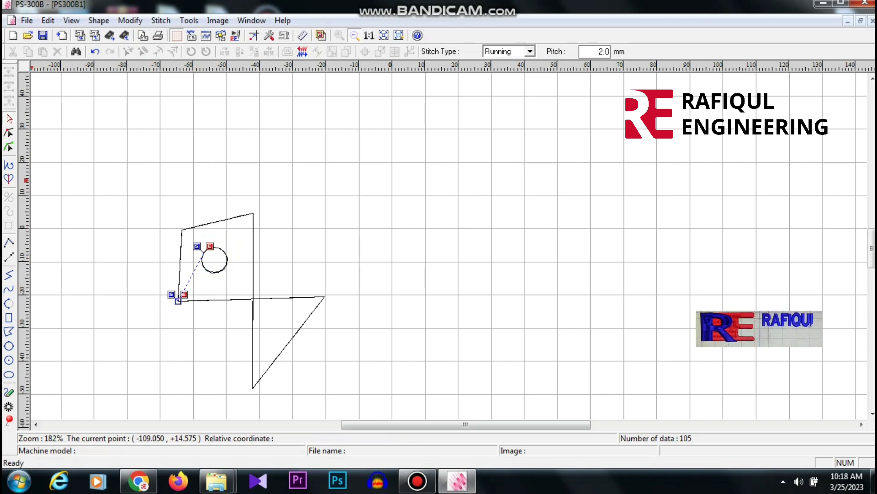
{"action": "left_click", "coordinate": [220, 266]}
{"action": "left_click_drag", "start_coordinate": [218, 263], "coordinate": [208, 256]}
{"action": "left_click", "coordinate": [143, 295]}
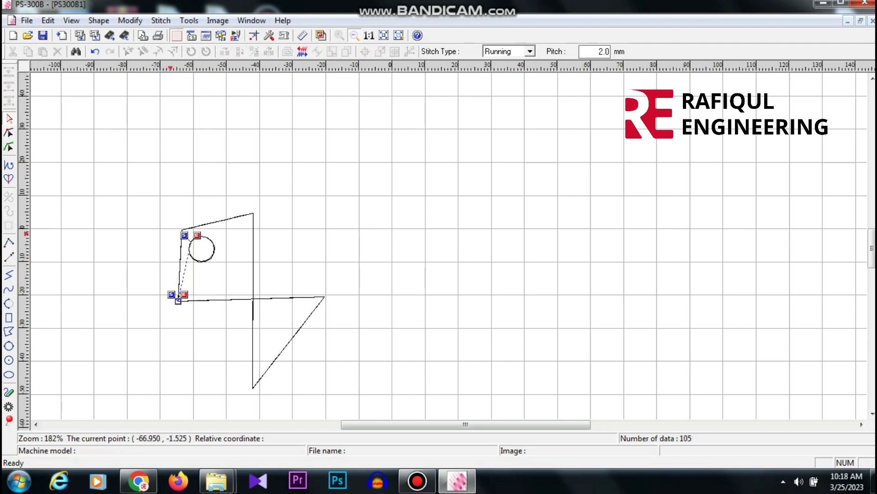
Change the circle's stitch type to Border and play the whole pattern's sewing order in Slow Draw, closing the simulation at the end
{"action": "left_click", "coordinate": [208, 240]}
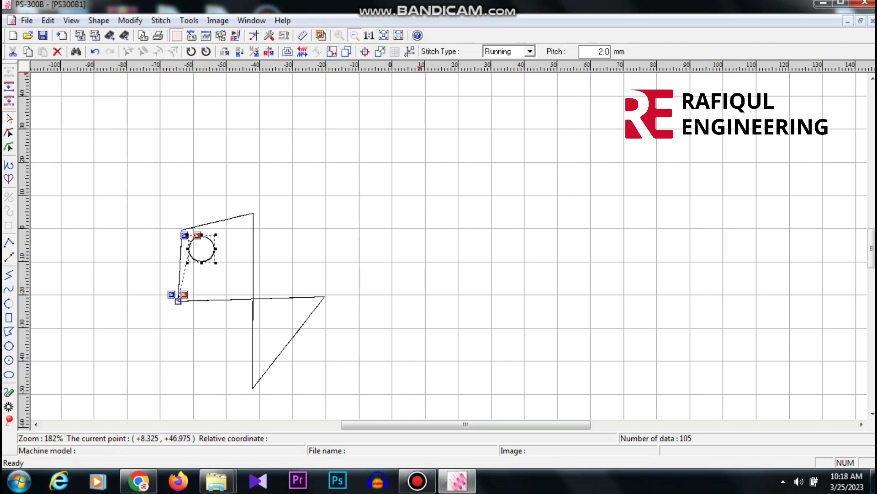
{"action": "left_click", "coordinate": [529, 52]}
{"action": "left_click", "coordinate": [498, 70]}
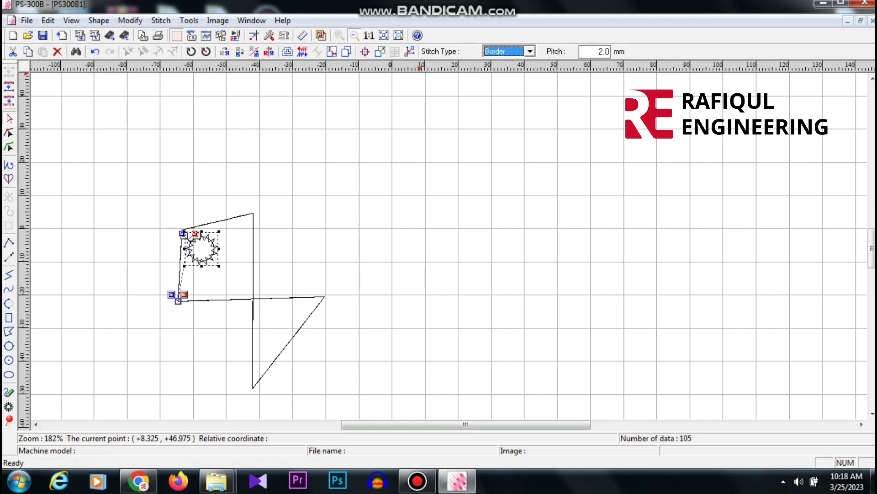
{"action": "left_click", "coordinate": [260, 199]}
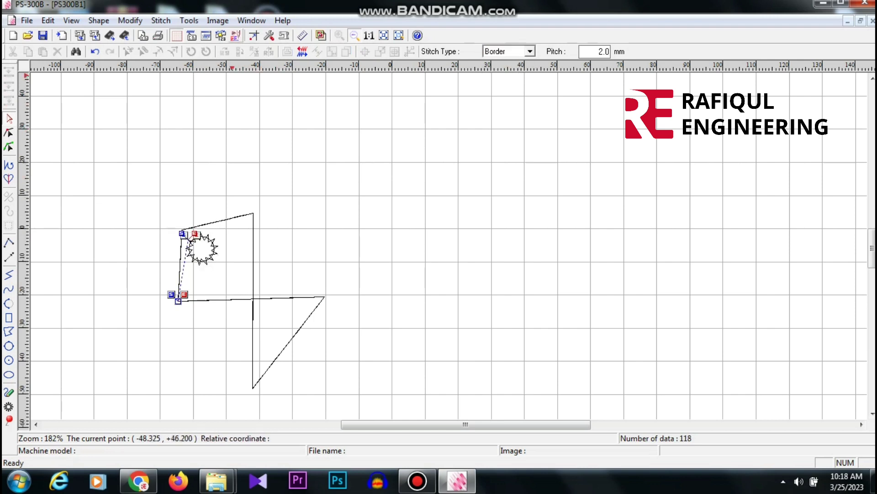
{"action": "left_click", "coordinate": [236, 36]}
{"action": "key", "text": "Return"}
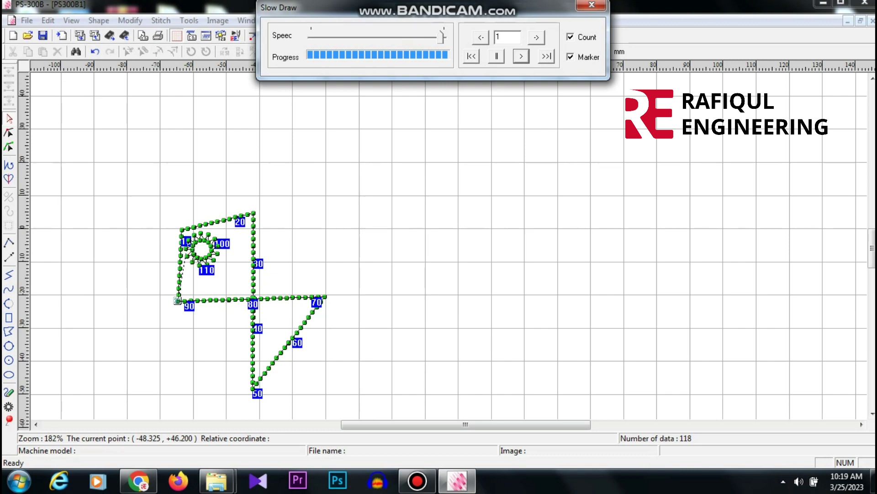
{"action": "left_click", "coordinate": [592, 5]}
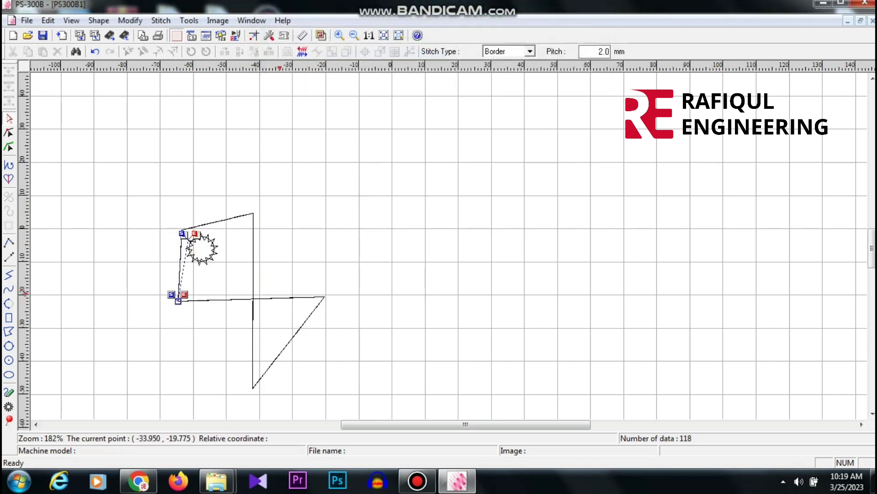
{"action": "left_click", "coordinate": [9, 345]}
{"action": "left_click", "coordinate": [9, 359]}
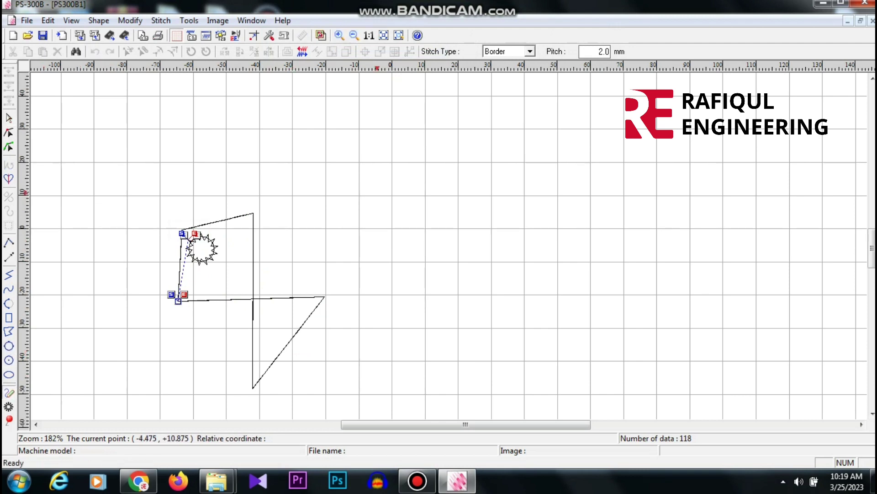
{"action": "left_click", "coordinate": [367, 234]}
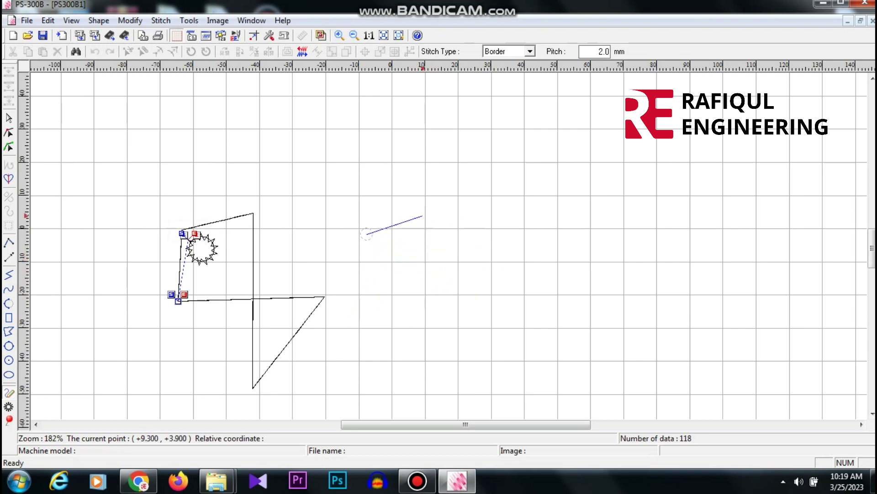
{"action": "right_click", "coordinate": [411, 249]}
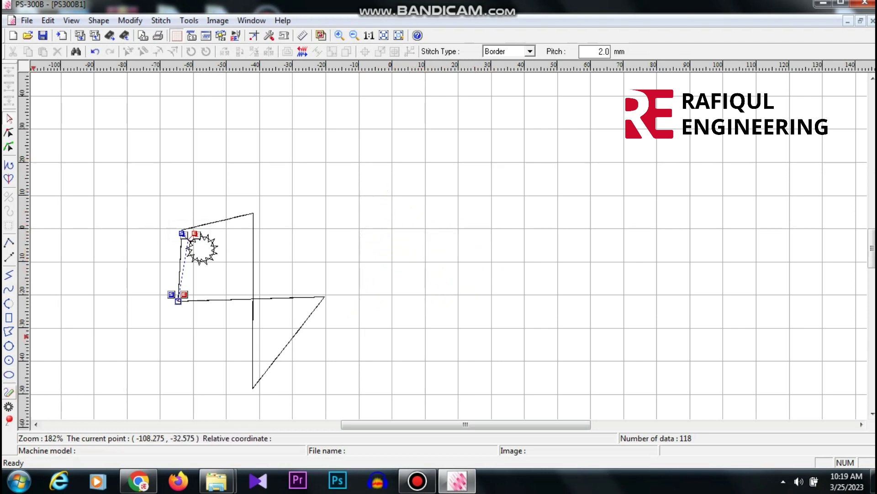
Delete the polygon and the circle to clear the drawing area
{"action": "left_click", "coordinate": [311, 251]}
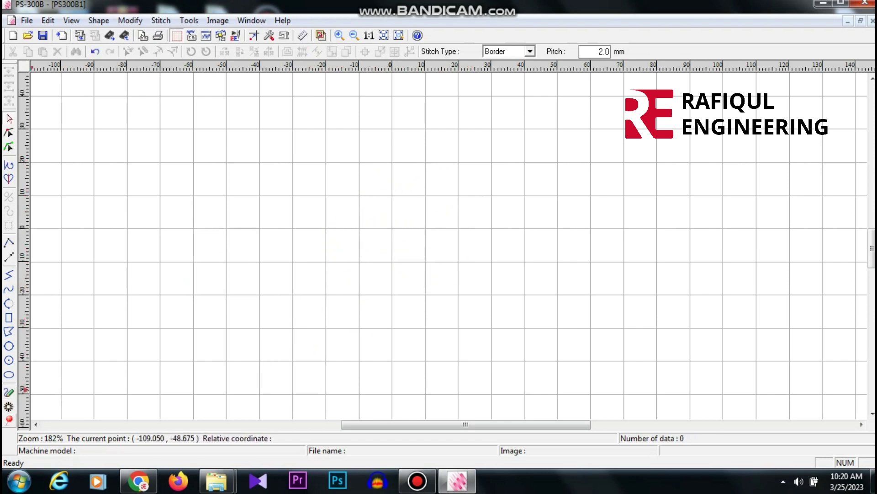
Place a BARTACK pattern with 16.0 mm tack length, 2.0 mm tack width and 41 stitches just above the origin
{"action": "left_click", "coordinate": [9, 406]}
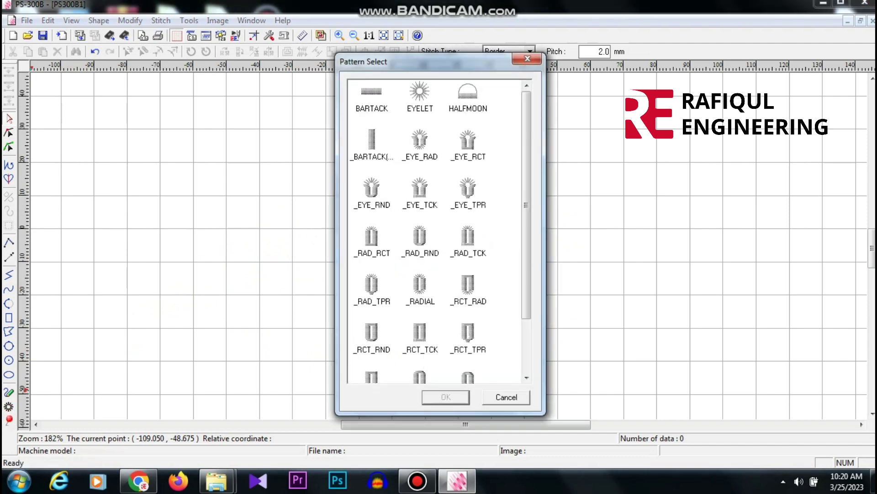
{"action": "left_click", "coordinate": [371, 99]}
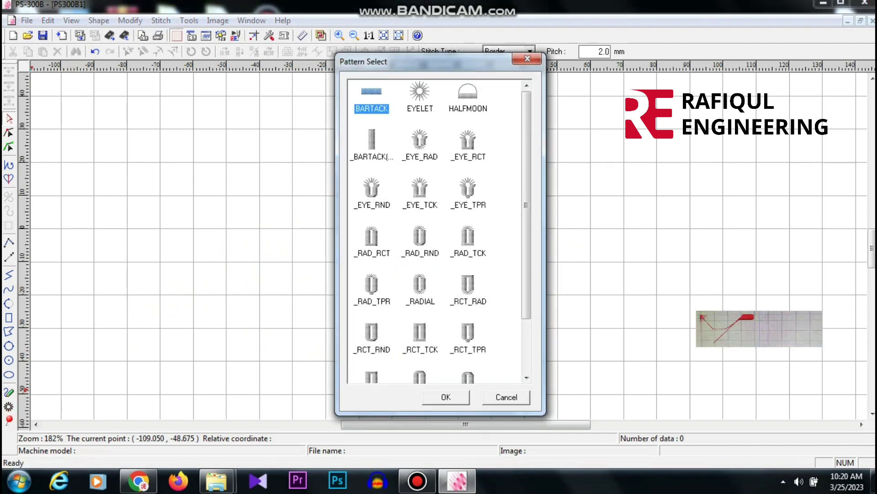
{"action": "key", "text": "Return"}
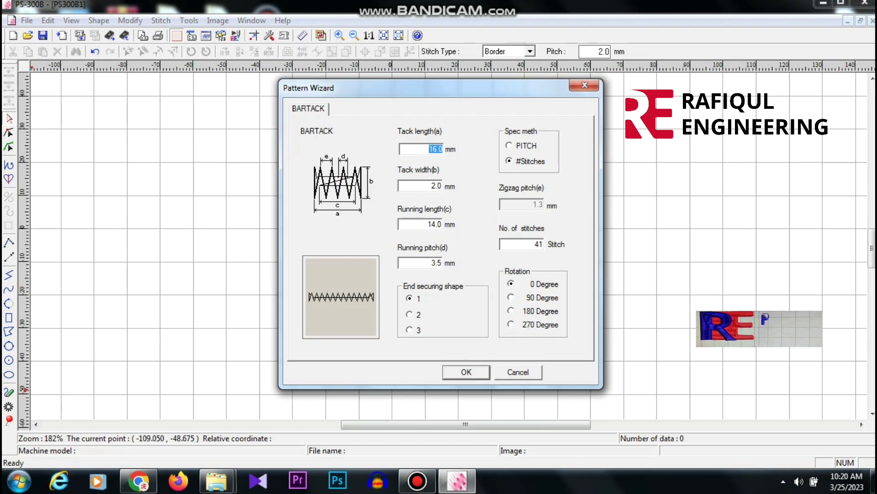
{"action": "left_click", "coordinate": [433, 185]}
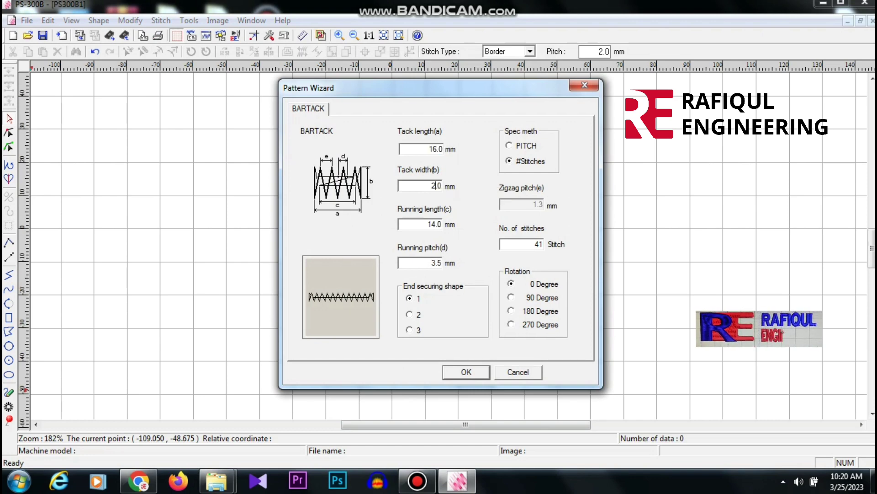
{"action": "left_click", "coordinate": [437, 224]}
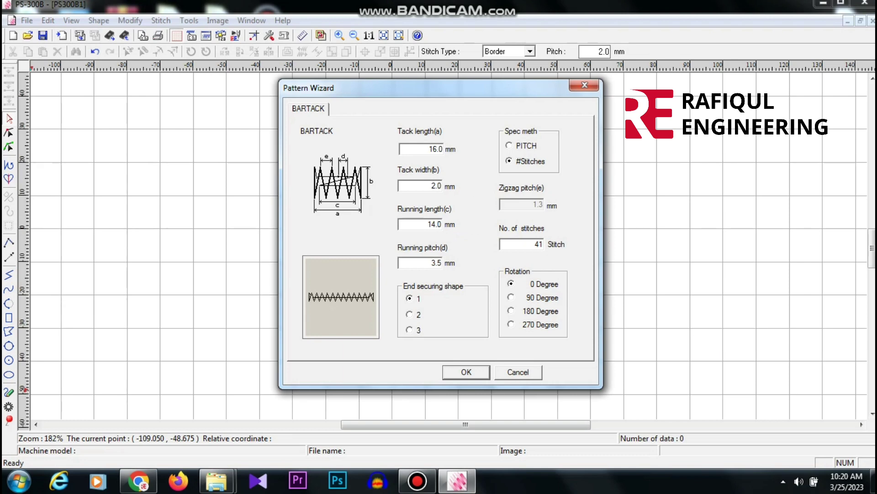
{"action": "key", "text": "Return"}
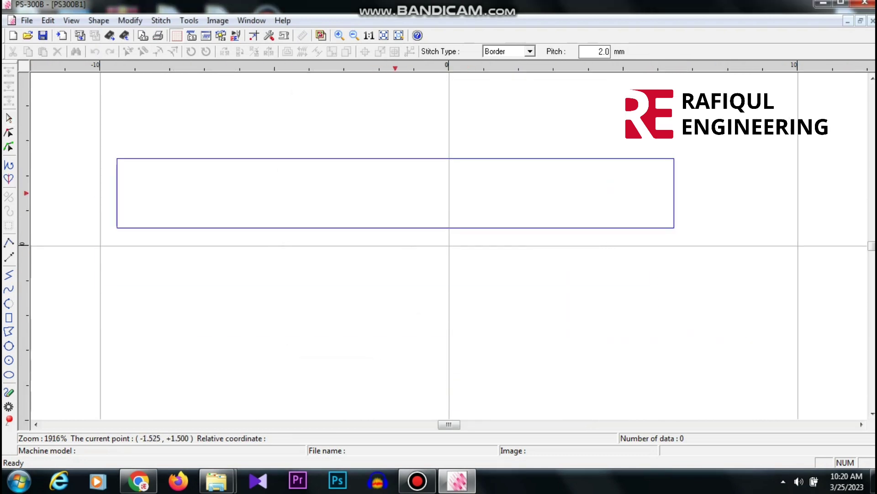
{"action": "left_click", "coordinate": [392, 196]}
Play the bartack's sewing order in Slow Draw and close the simulation
{"action": "scroll", "coordinate": [392, 197], "scroll_direction": "down", "scroll_amount": 2}
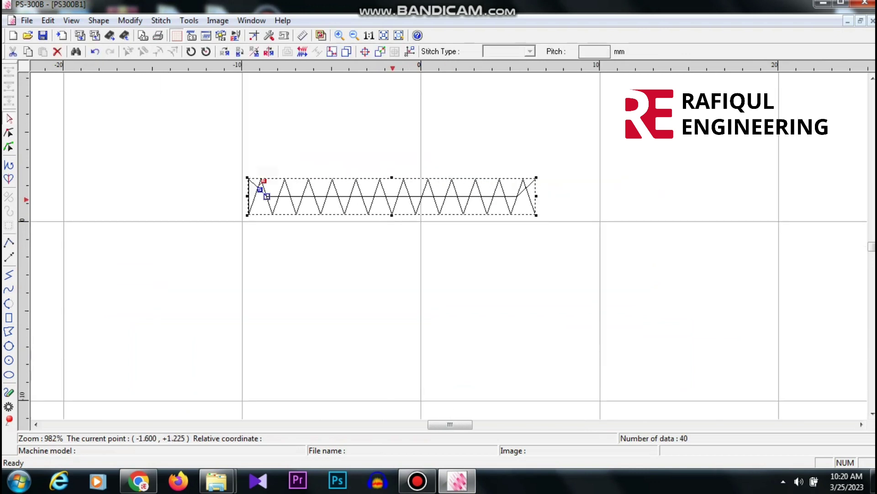
{"action": "scroll", "coordinate": [392, 199], "scroll_direction": "down", "scroll_amount": 3}
{"action": "scroll", "coordinate": [392, 199], "scroll_direction": "up", "scroll_amount": 2}
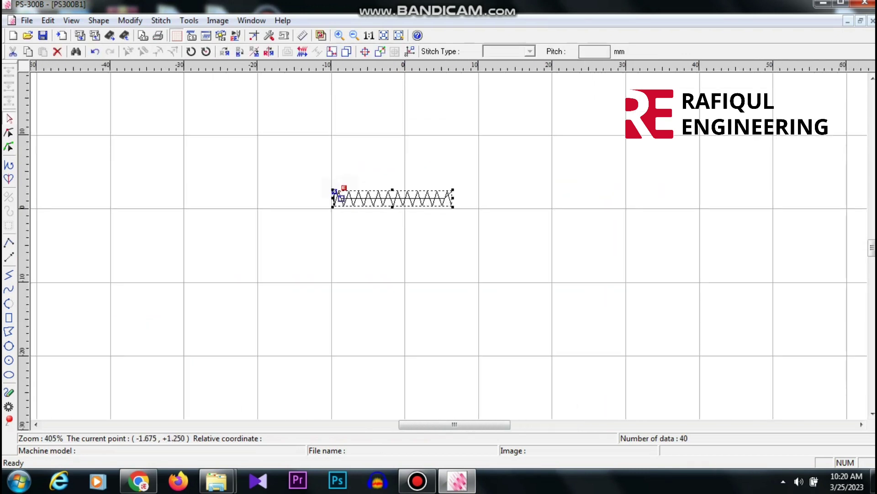
{"action": "left_click", "coordinate": [235, 36]}
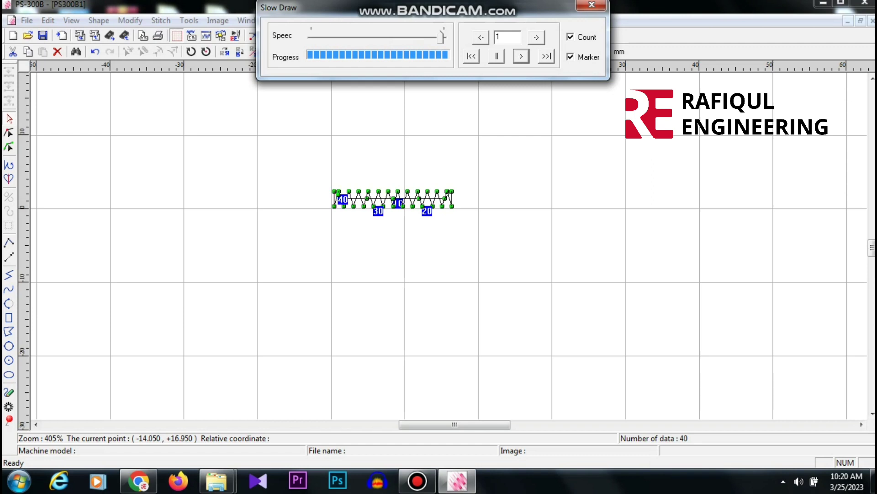
{"action": "left_click", "coordinate": [591, 5]}
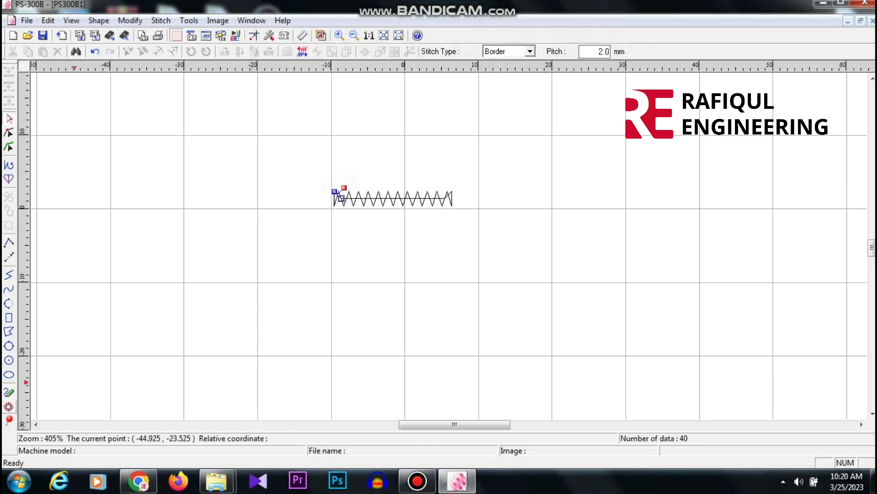
Place a _ROUND pattern with 13.0 mm cutter size to the left of the bartack and play the sewing order in Slow Draw
{"action": "left_click", "coordinate": [8, 406]}
{"action": "scroll", "coordinate": [437, 232], "scroll_direction": "down", "scroll_amount": 3}
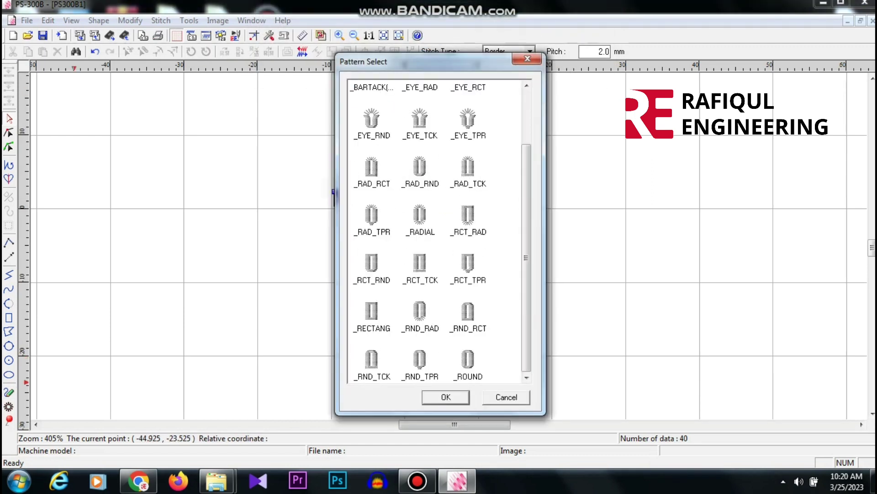
{"action": "scroll", "coordinate": [436, 233], "scroll_direction": "up", "scroll_amount": 1}
{"action": "scroll", "coordinate": [436, 232], "scroll_direction": "down", "scroll_amount": 1}
{"action": "left_click", "coordinate": [419, 364]}
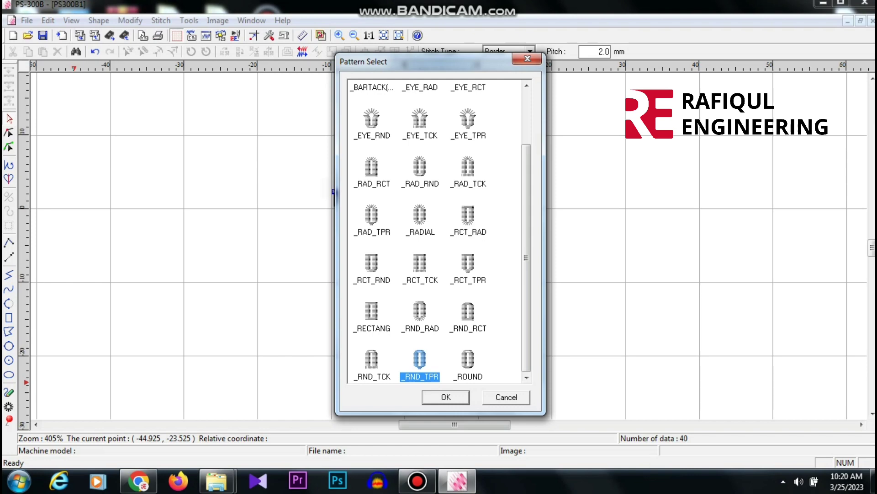
{"action": "left_click", "coordinate": [468, 363]}
{"action": "key", "text": "Return"}
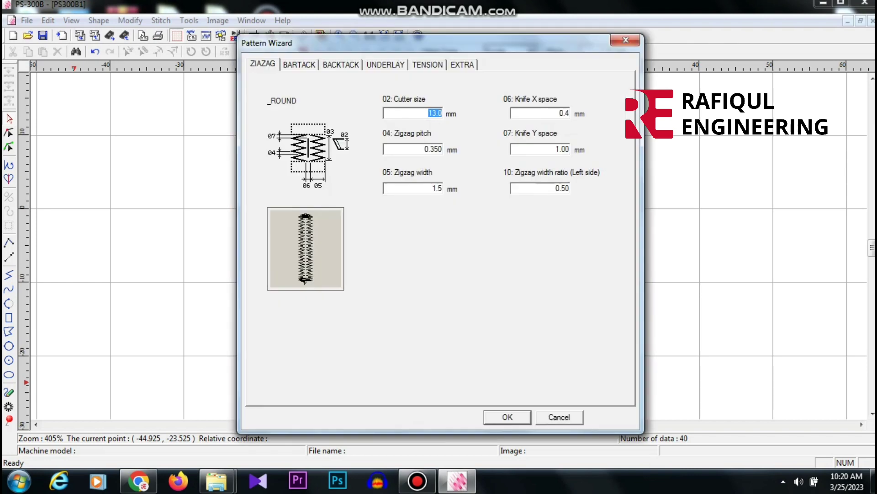
{"action": "key", "text": "Return"}
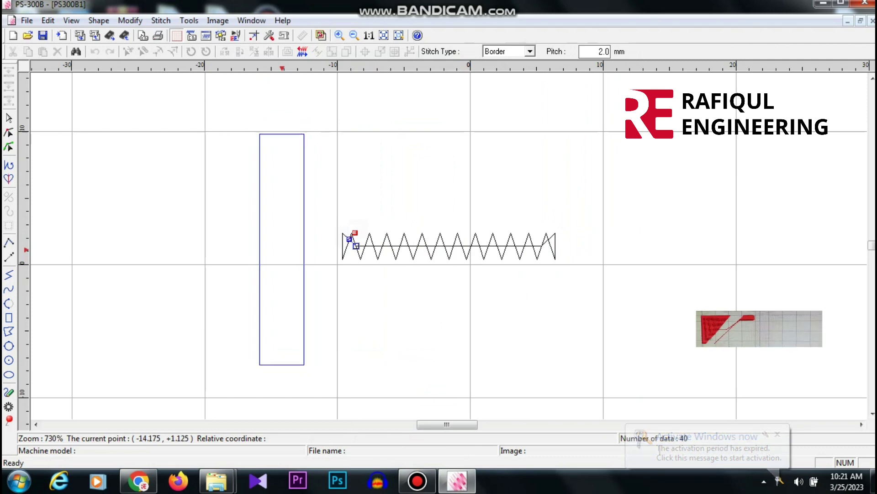
{"action": "left_click", "coordinate": [282, 250]}
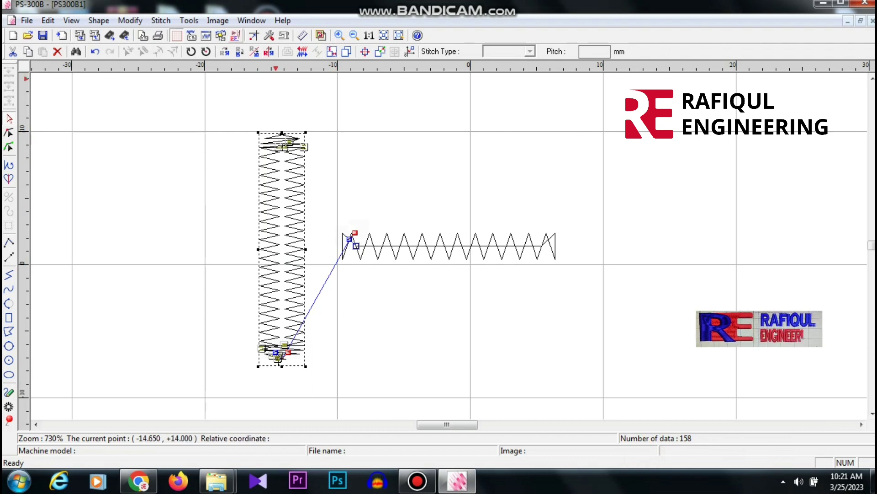
{"action": "left_click", "coordinate": [221, 35]}
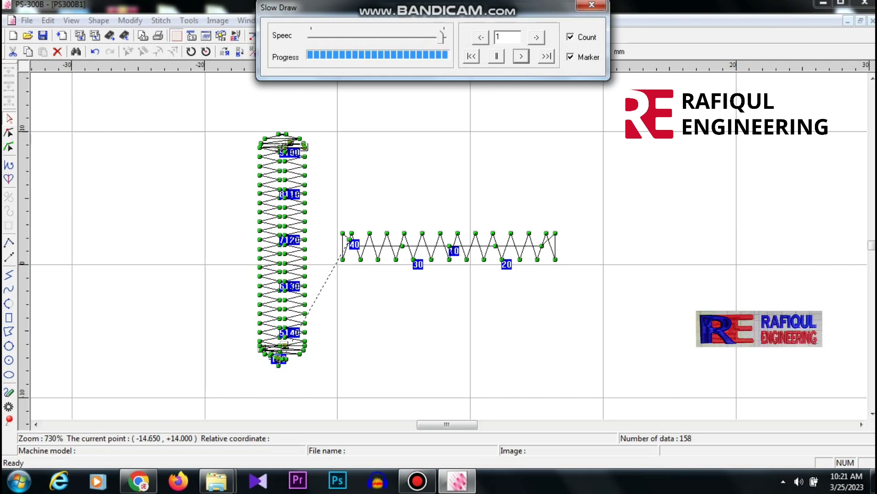
{"action": "key", "text": "Escape"}
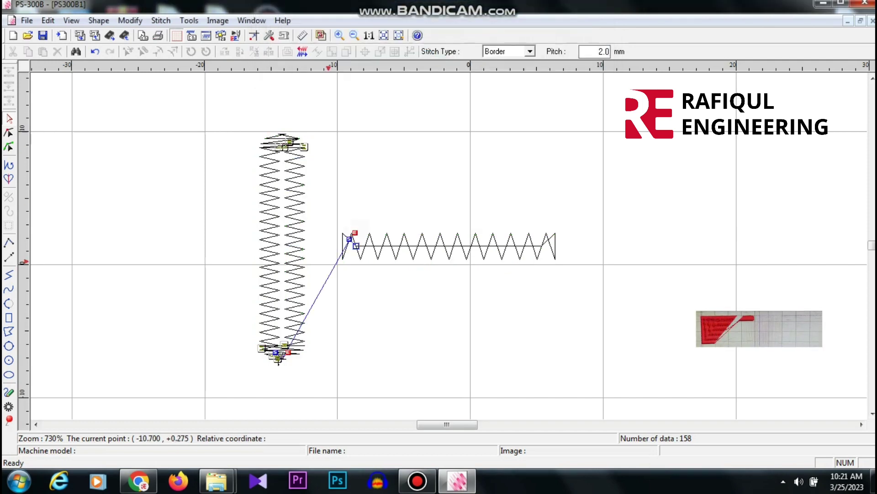
Place a _RADIAL pattern with its preset settings to the right of the bartack, level with the round pattern
{"action": "left_click", "coordinate": [9, 406]}
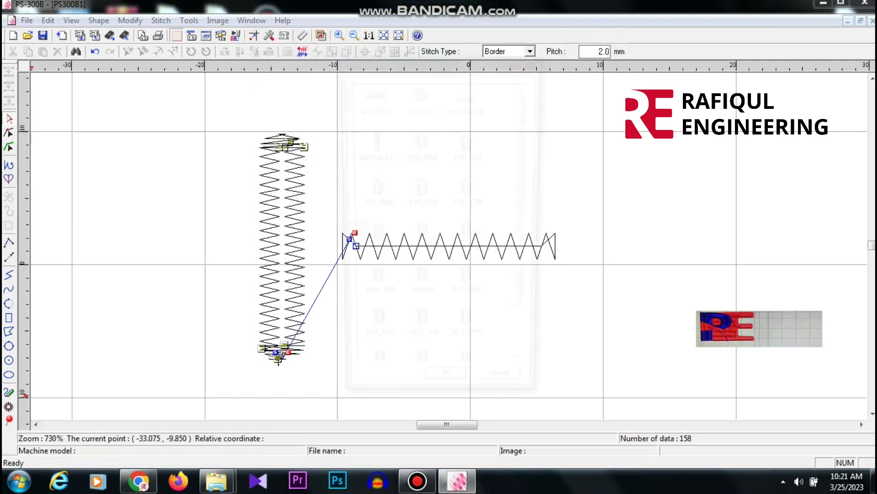
{"action": "key", "text": "End"}
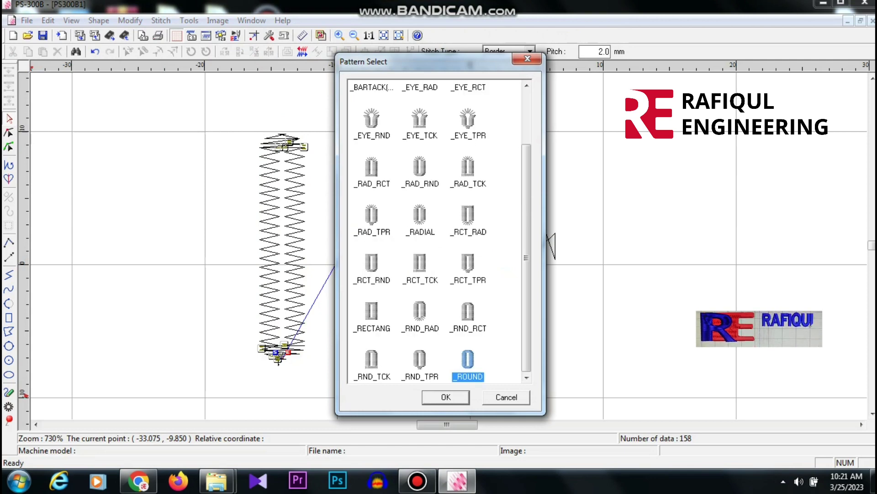
{"action": "left_click", "coordinate": [419, 219]}
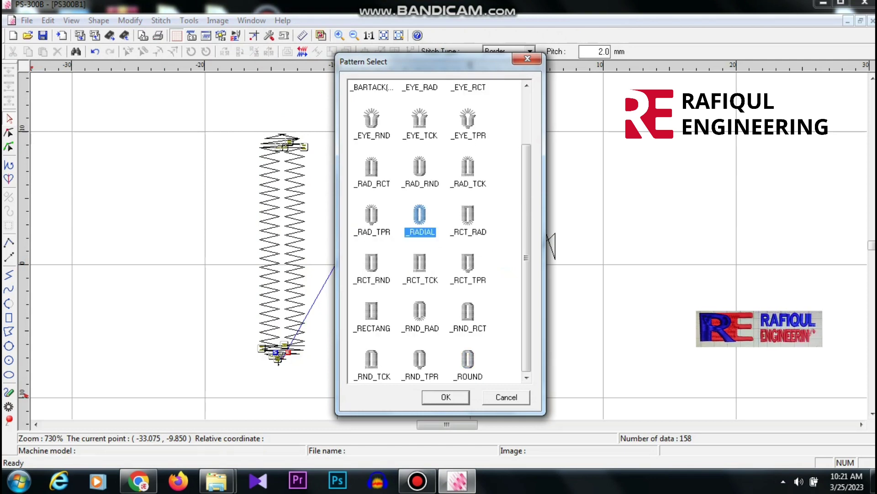
{"action": "key", "text": "Return"}
{"action": "key", "text": "Return"}
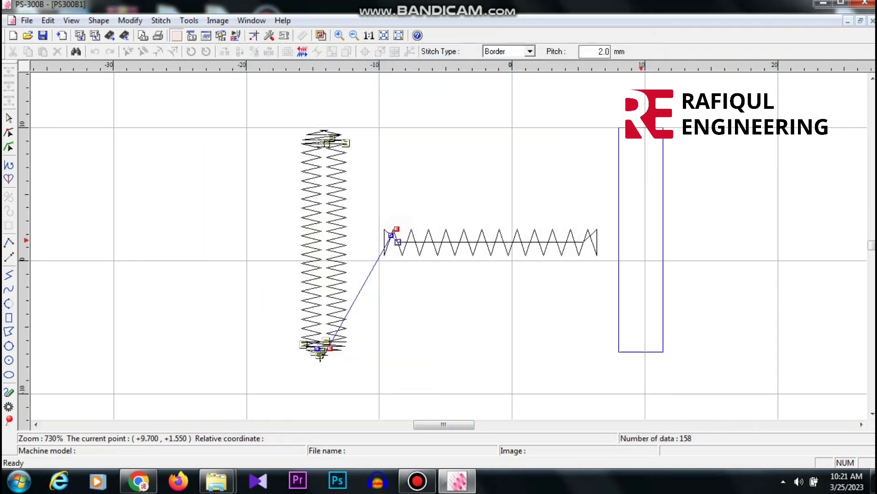
{"action": "left_click", "coordinate": [642, 240]}
Move the bartack about 22 mm left, against the round pattern's outer side, and play all three patterns in Slow Draw
{"action": "left_click_drag", "start_coordinate": [280, 131], "coordinate": [569, 312]}
{"action": "left_click", "coordinate": [471, 251]}
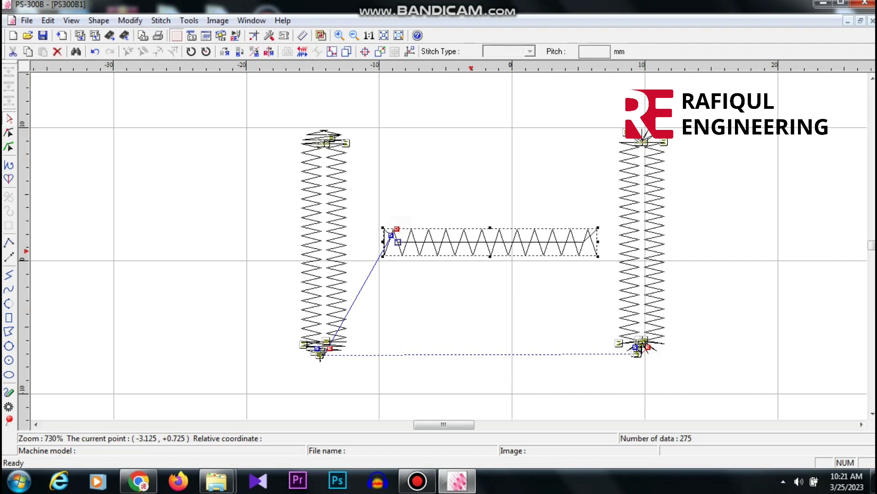
{"action": "left_click_drag", "start_coordinate": [471, 250], "coordinate": [174, 235]}
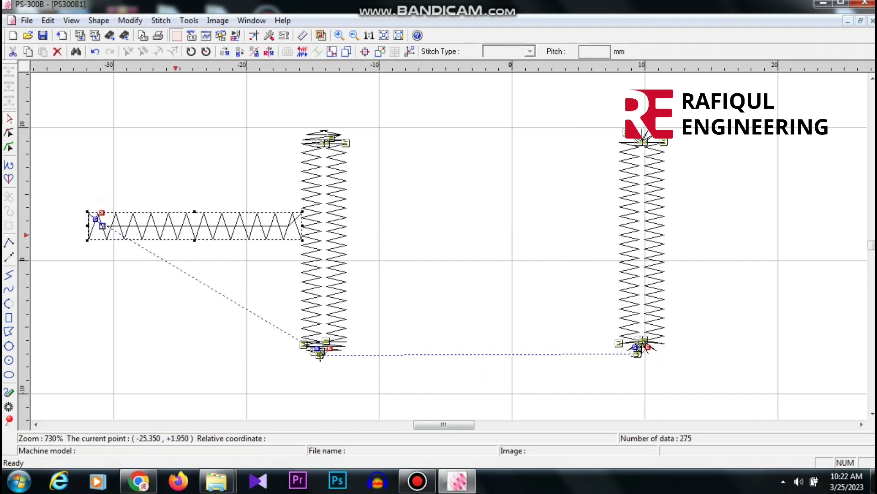
{"action": "left_click", "coordinate": [235, 35]}
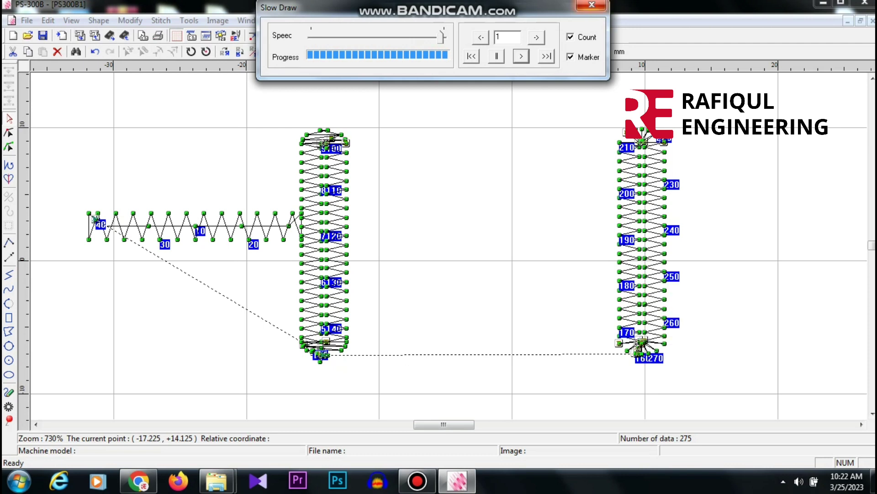
{"action": "key", "text": "Escape"}
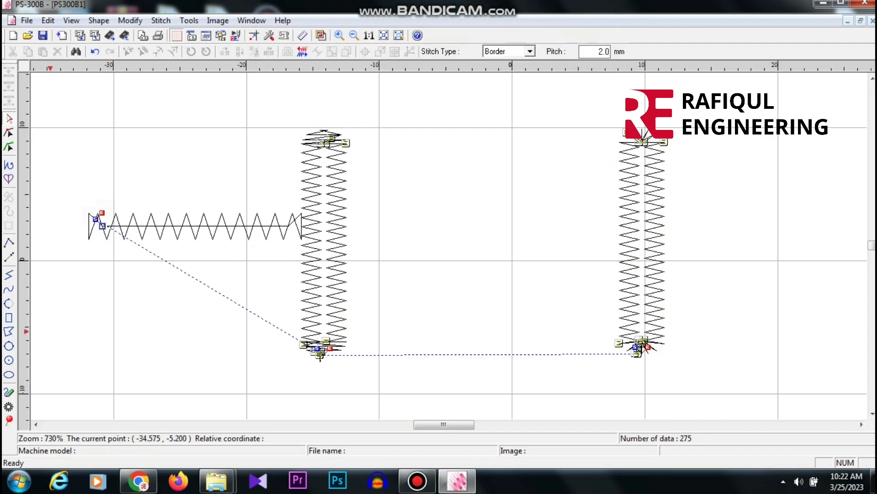